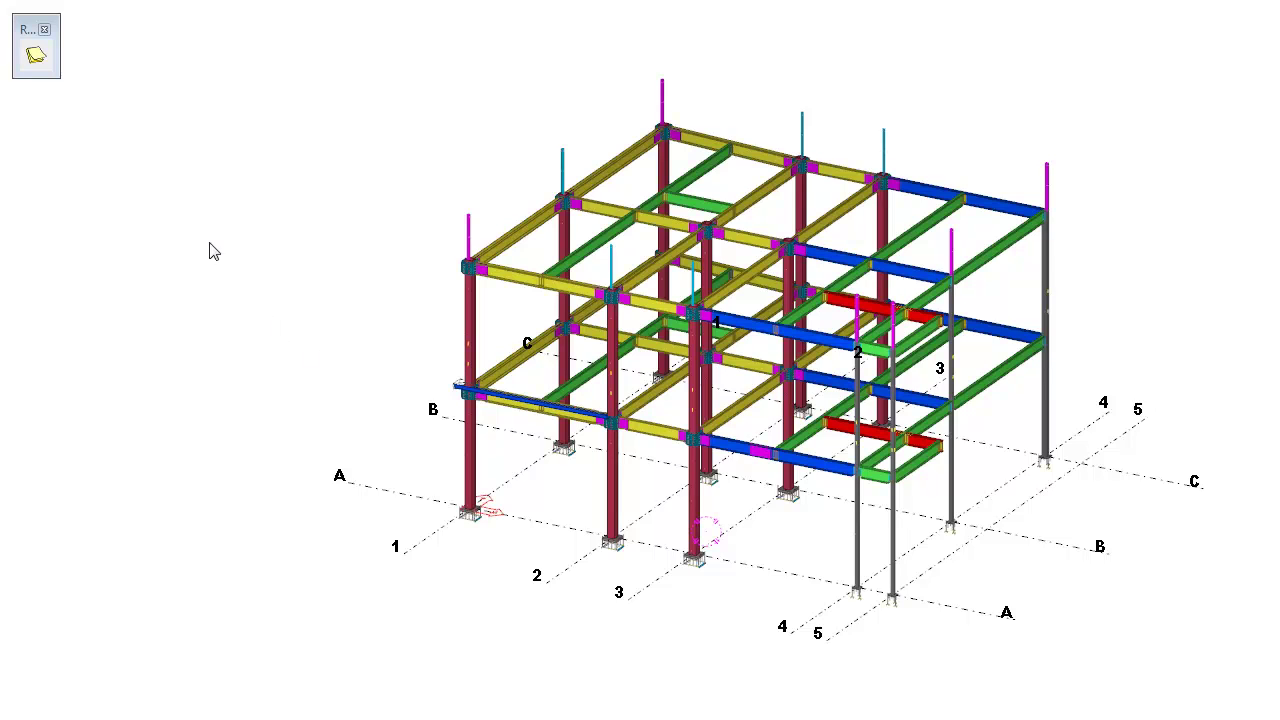
Show the RememberMe panel of saved view groups and rotate the 3D model to a new angle.
left_click(37, 58)
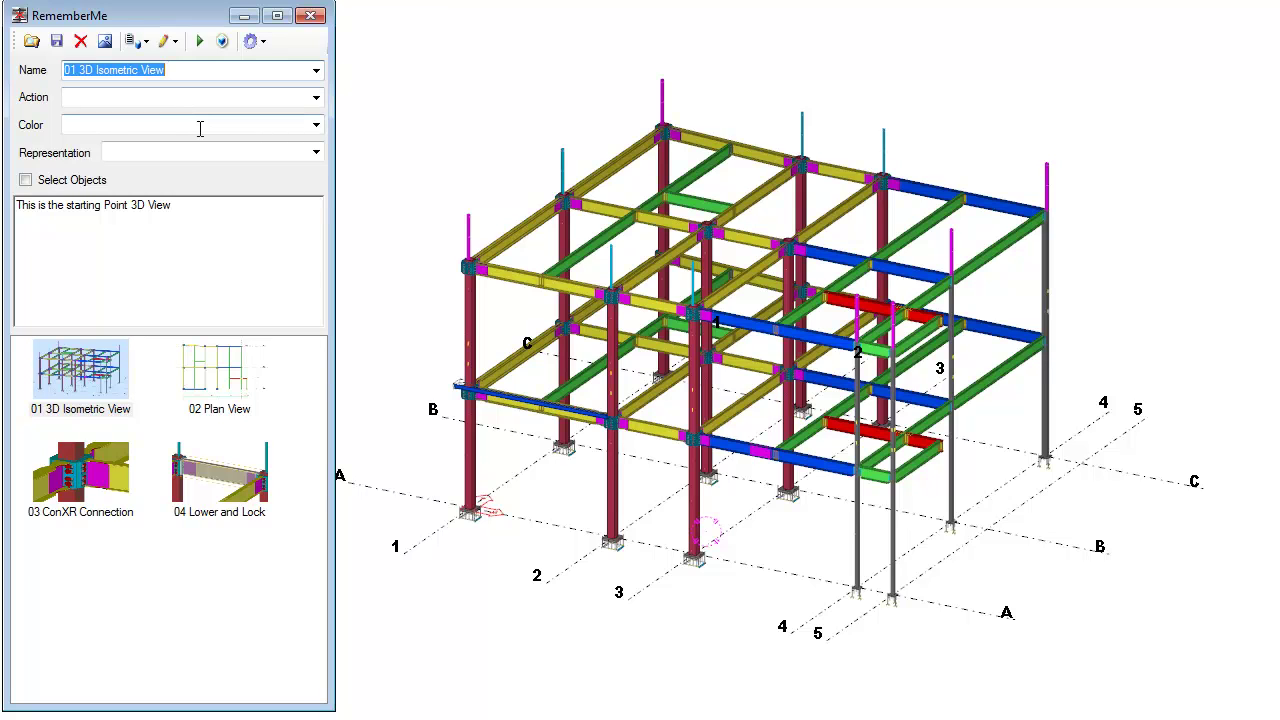
middle_click_drag(470, 560, 520, 605, "ctrl")
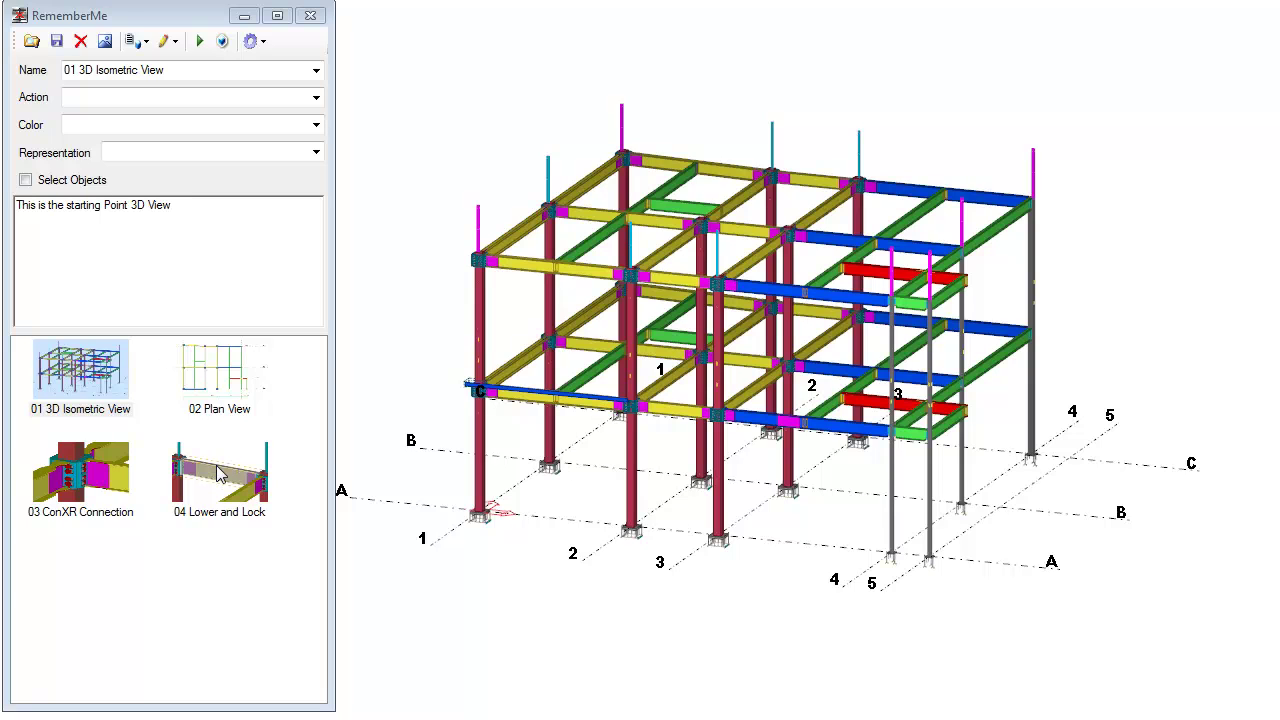
Change the RememberMe entry's name from the 01 entry to '05 New Group'.
left_click(197, 67)
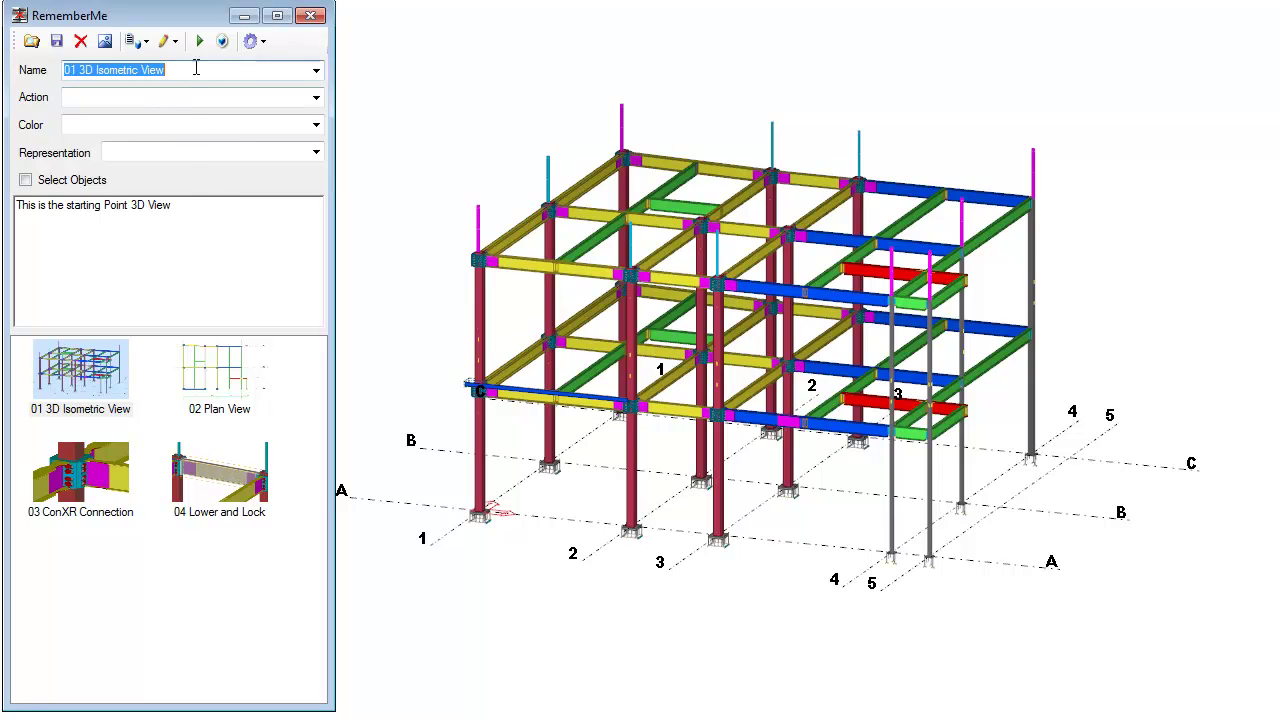
left_click(185, 68)
left_click_drag(185, 68, 52, 70)
left_click(163, 69)
left_click_drag(192, 70, 73, 69)
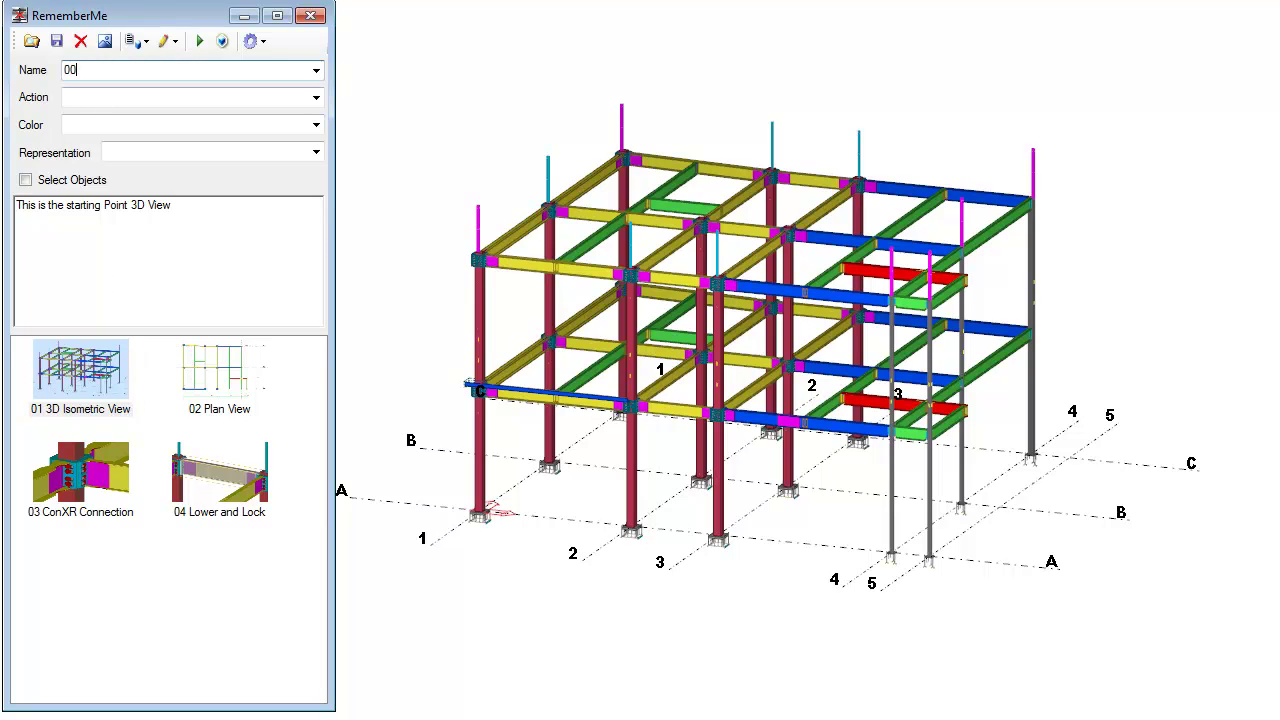
key("BackSpace")
key("BackSpace")
type("5 New Group")
left_click(315, 98)
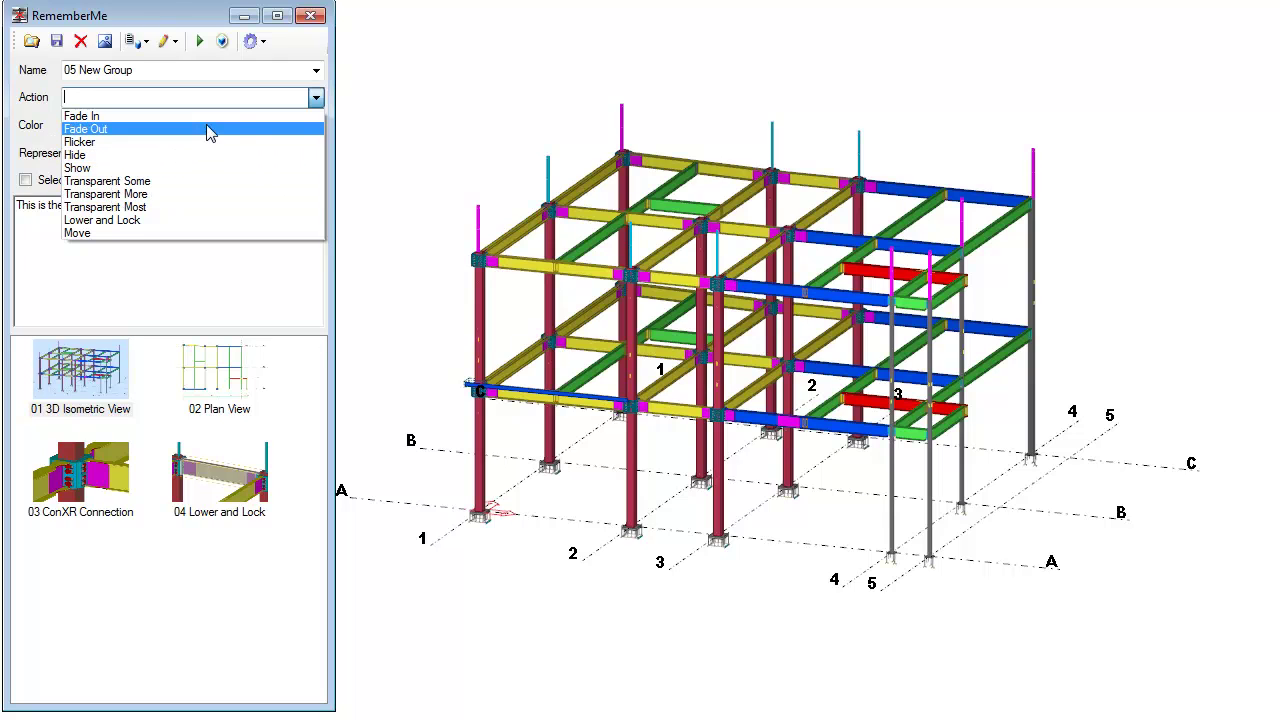
Leave Action, Color and Representation blank and turn on Select Objects for 05 New Group.
left_click(315, 100)
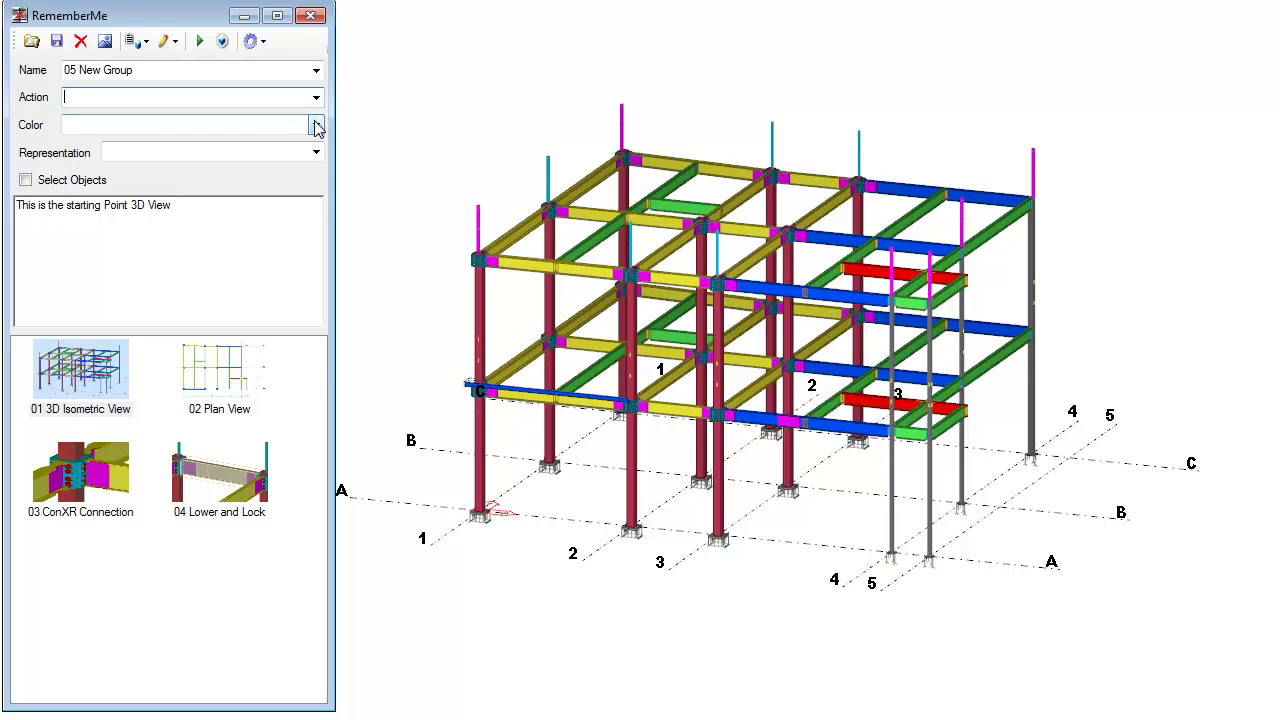
left_click(317, 126)
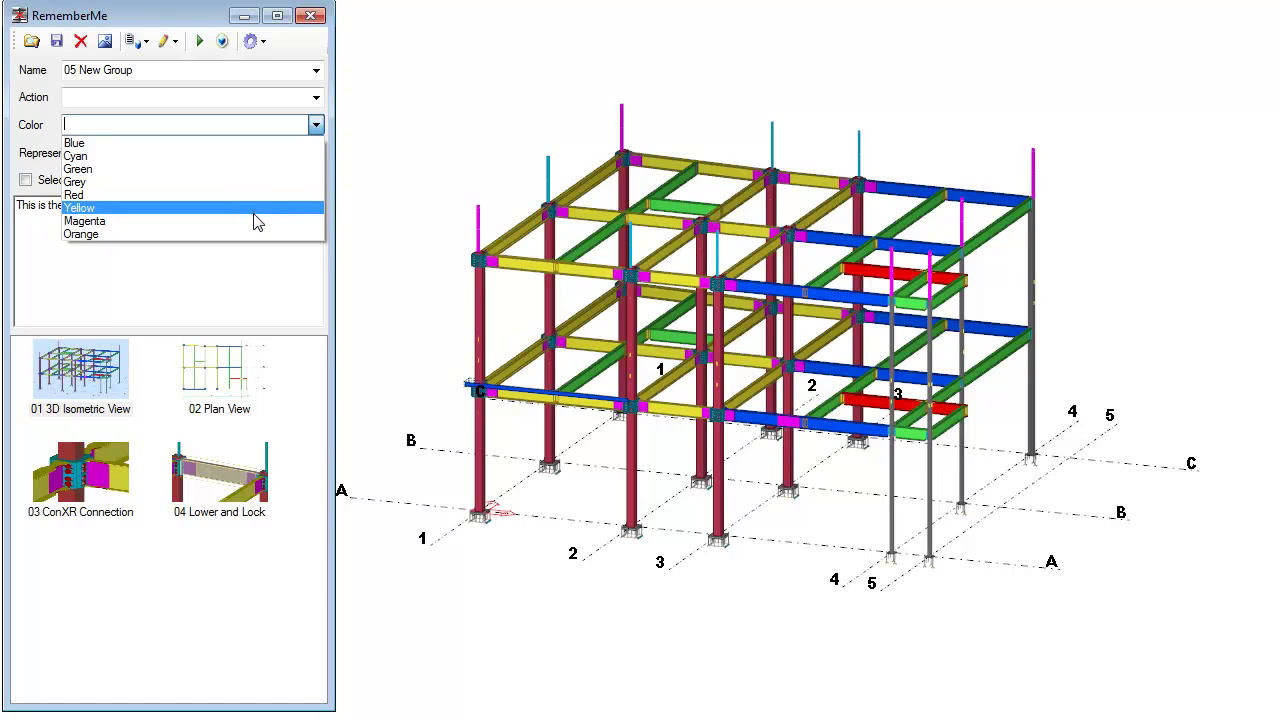
left_click(316, 124)
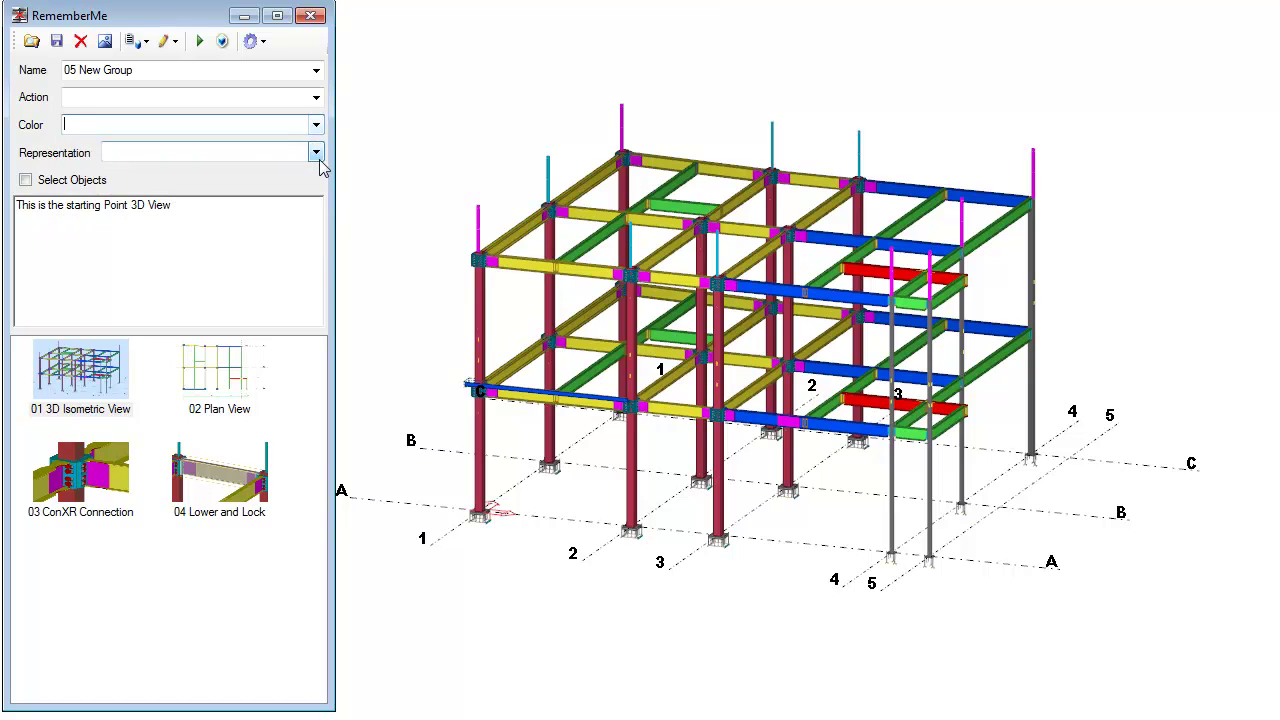
left_click(315, 153)
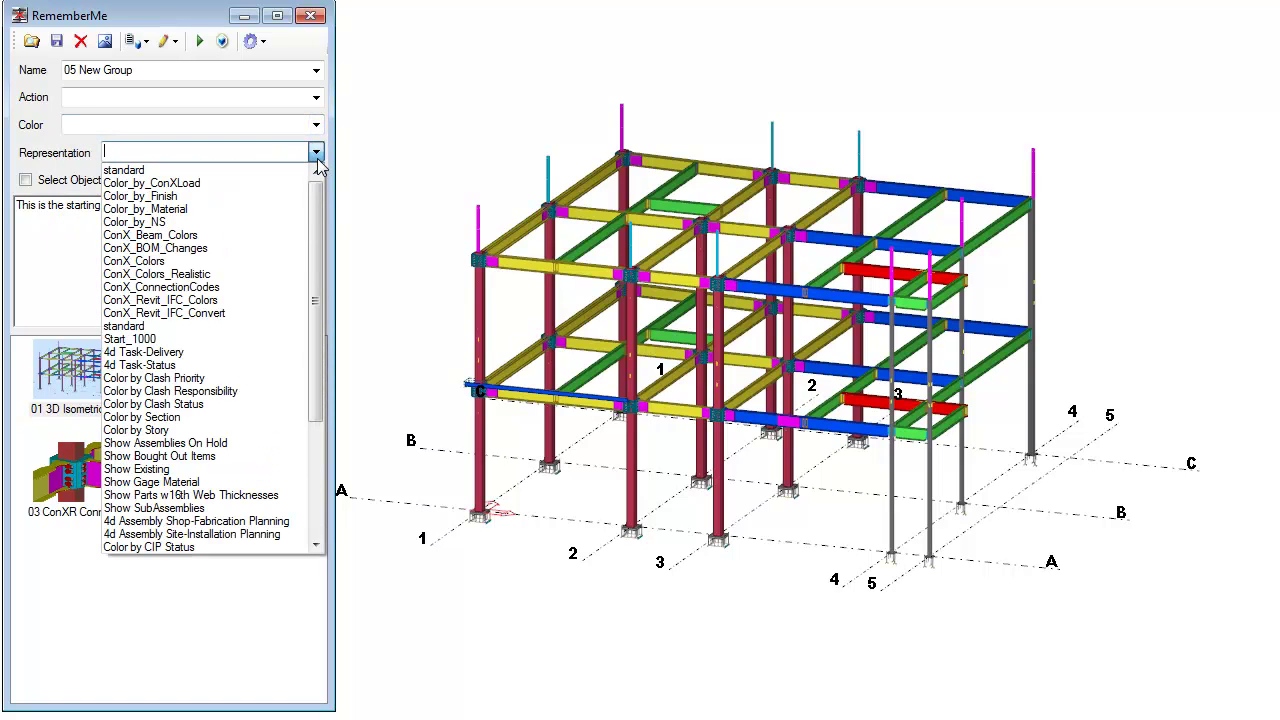
left_click_drag(316, 205, 318, 152)
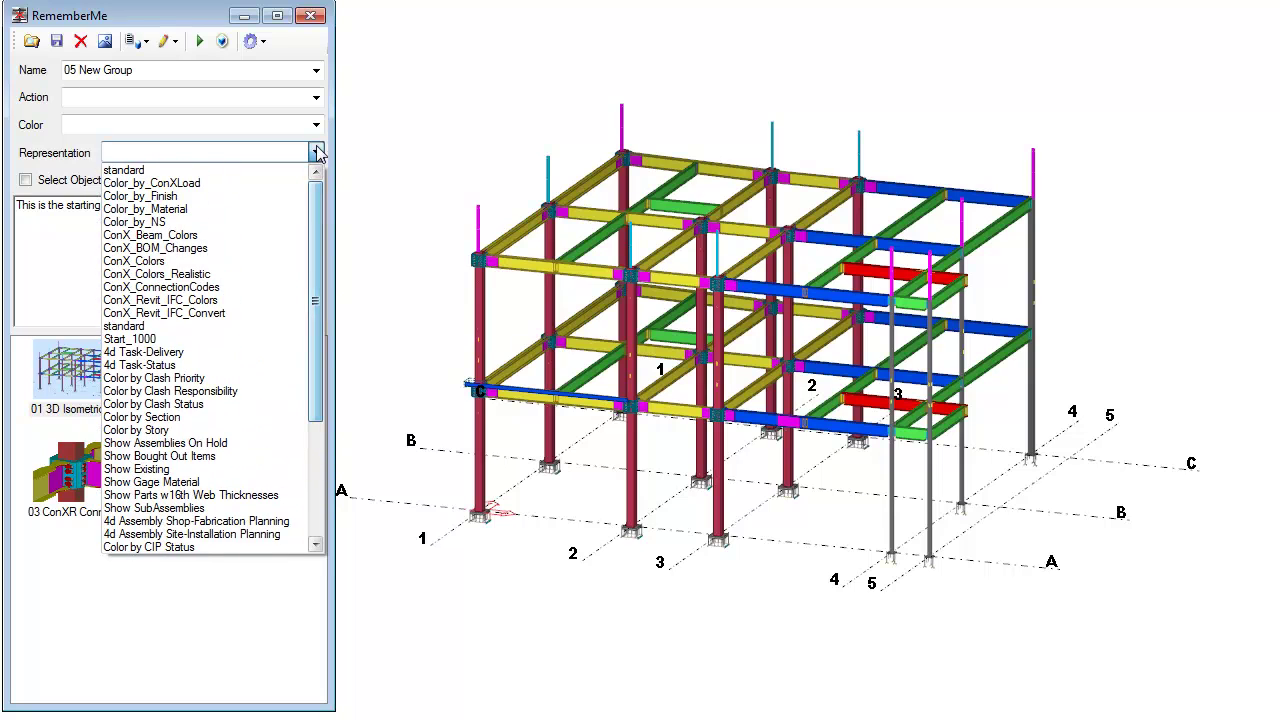
left_click(318, 152)
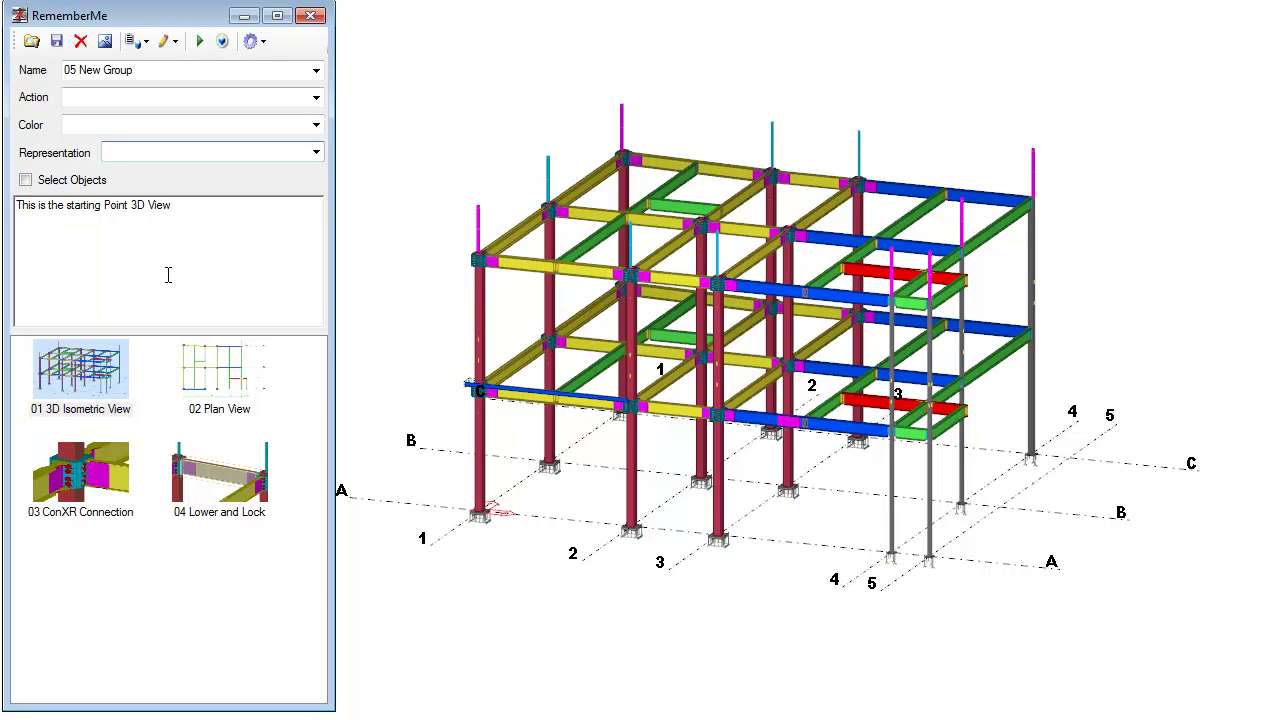
left_click(25, 181)
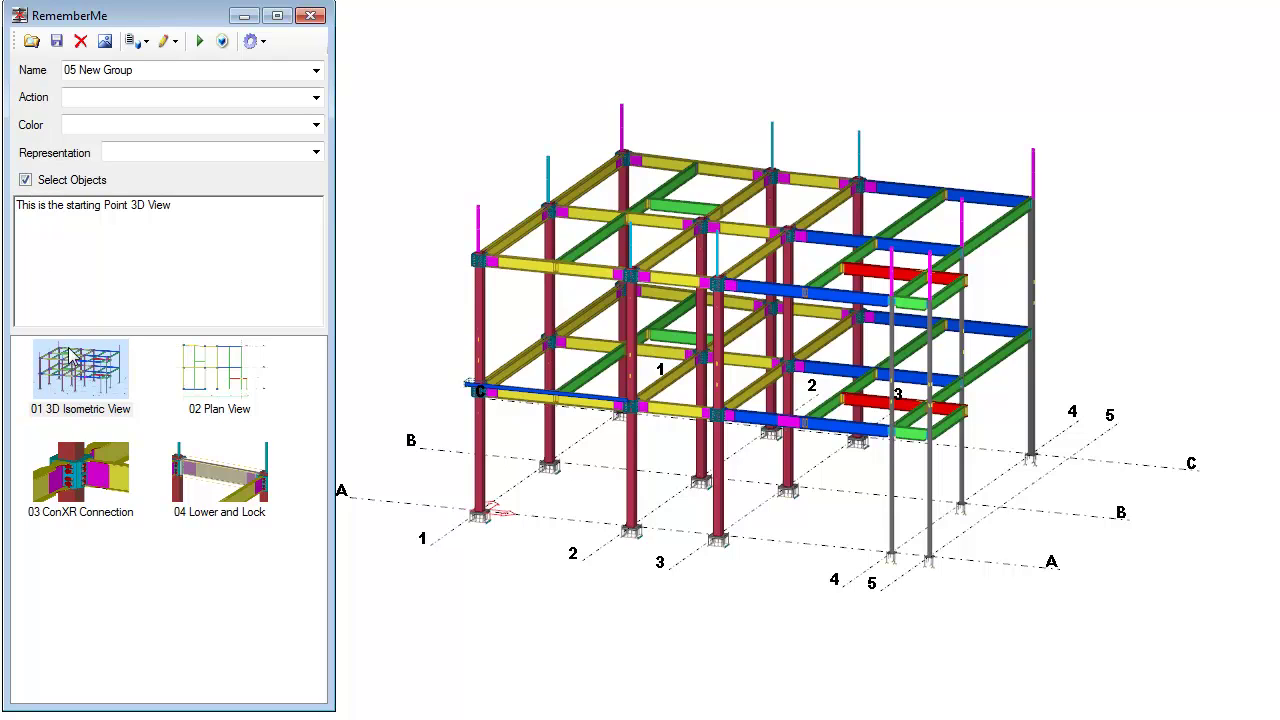
Turn Select Objects off and set the description to 'Starting Point in the model.'.
left_click(25, 180)
left_click(226, 236)
left_click_drag(194, 226, 12, 216)
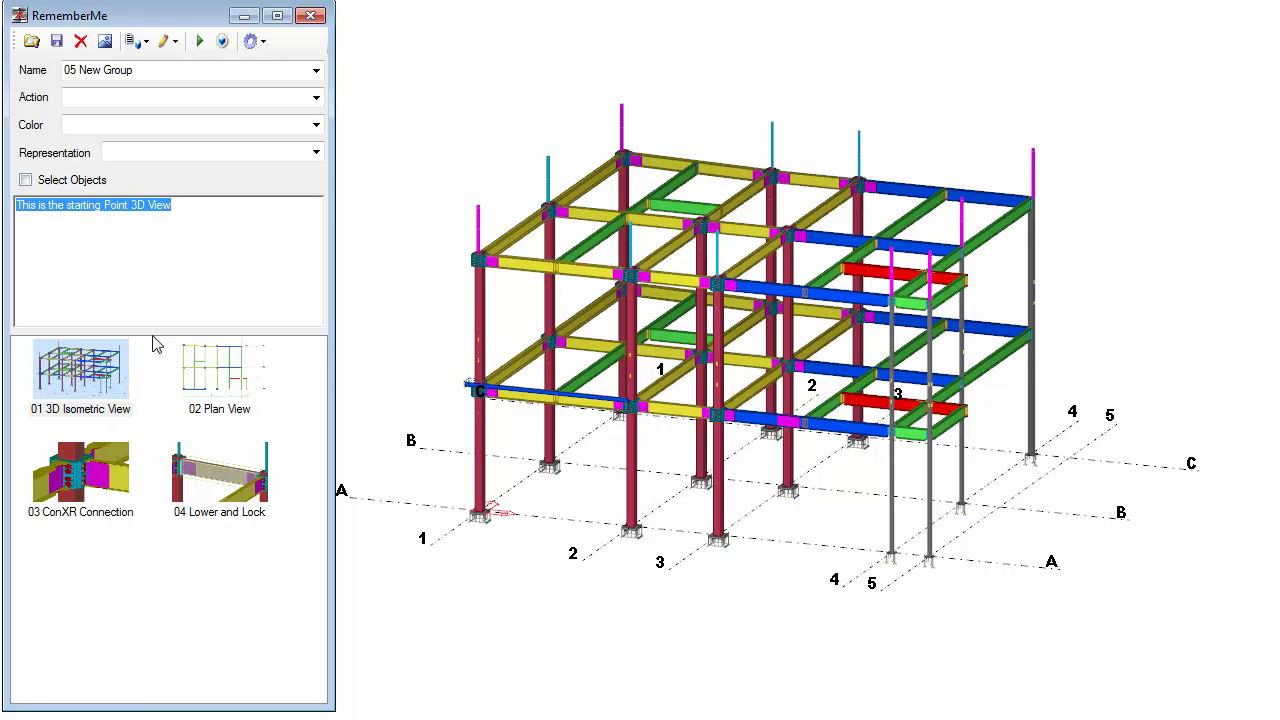
left_click(190, 236)
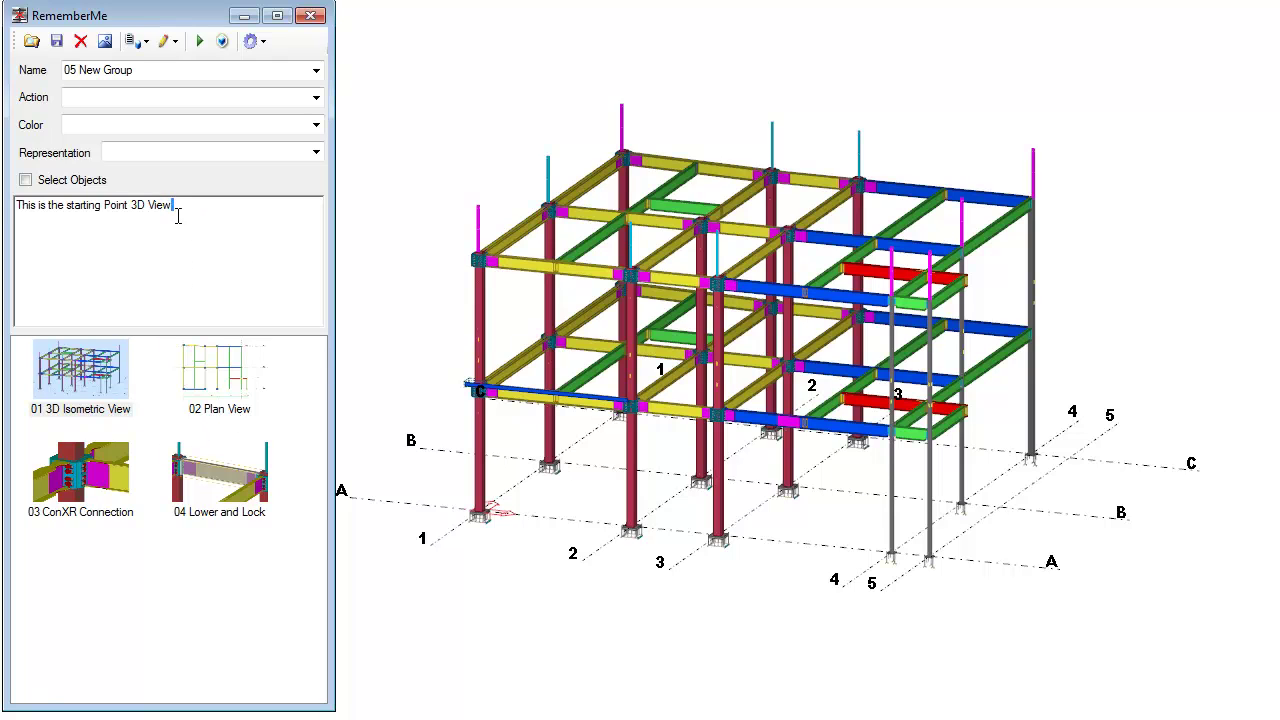
left_click_drag(176, 210, 17, 217)
type("Start")
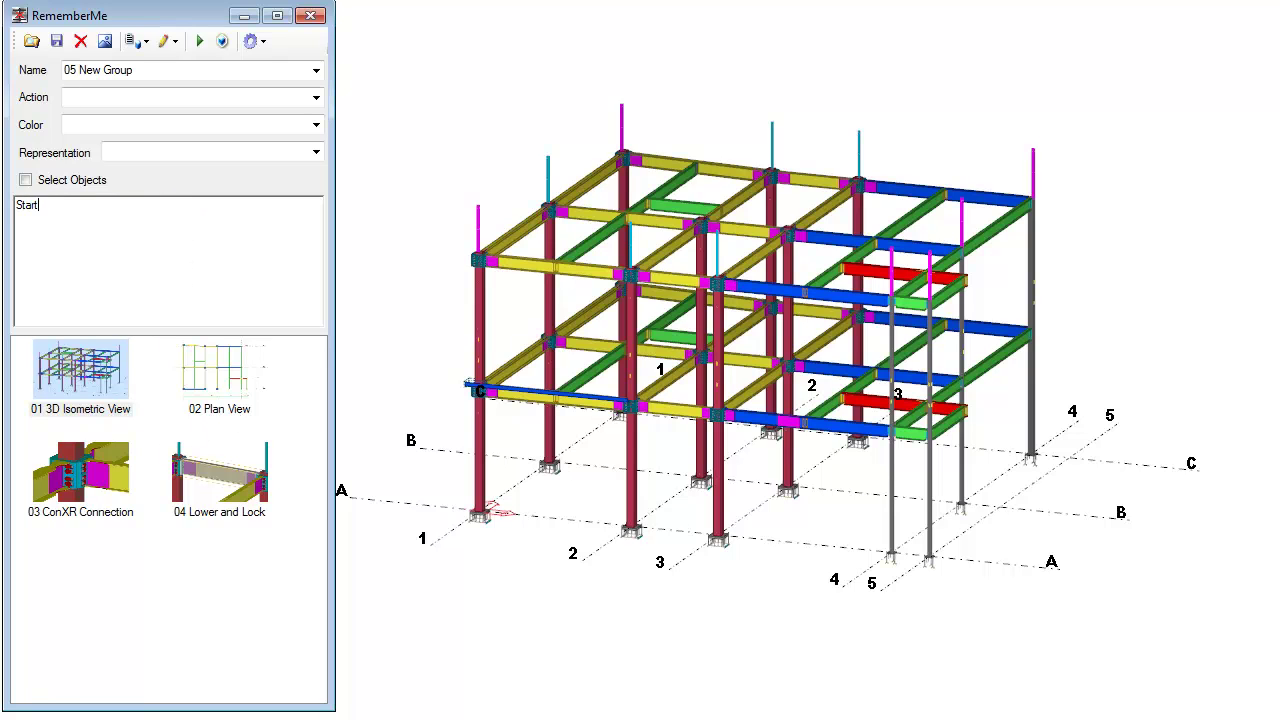
type("ing Point in the model.")
Save the entry as 05 New Group and confirm it is chosen in the Name list.
left_click(87, 205)
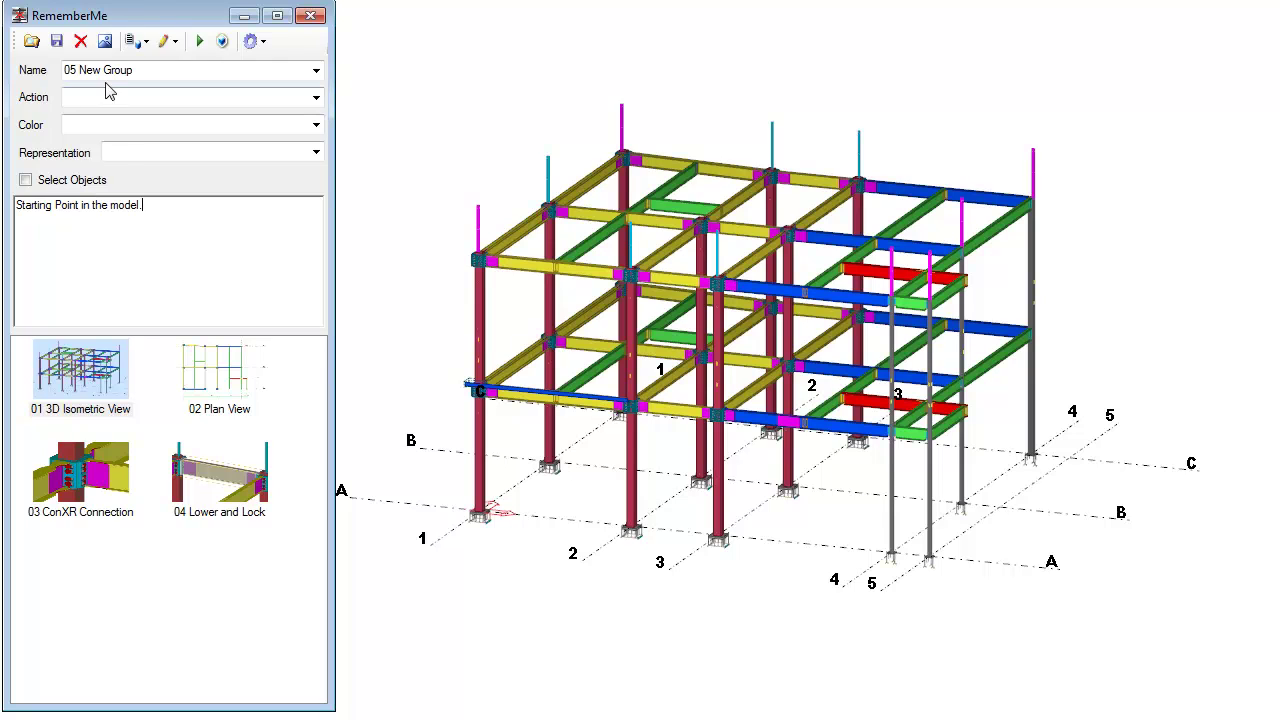
left_click(56, 42)
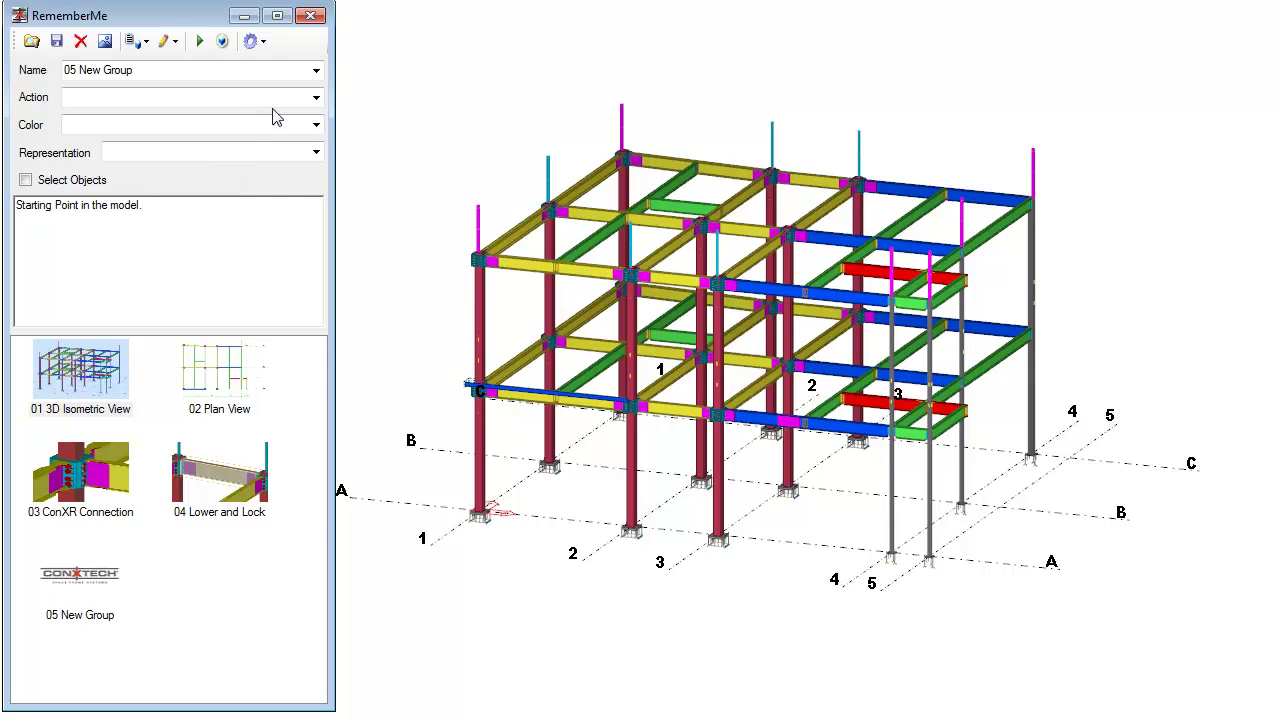
left_click(316, 74)
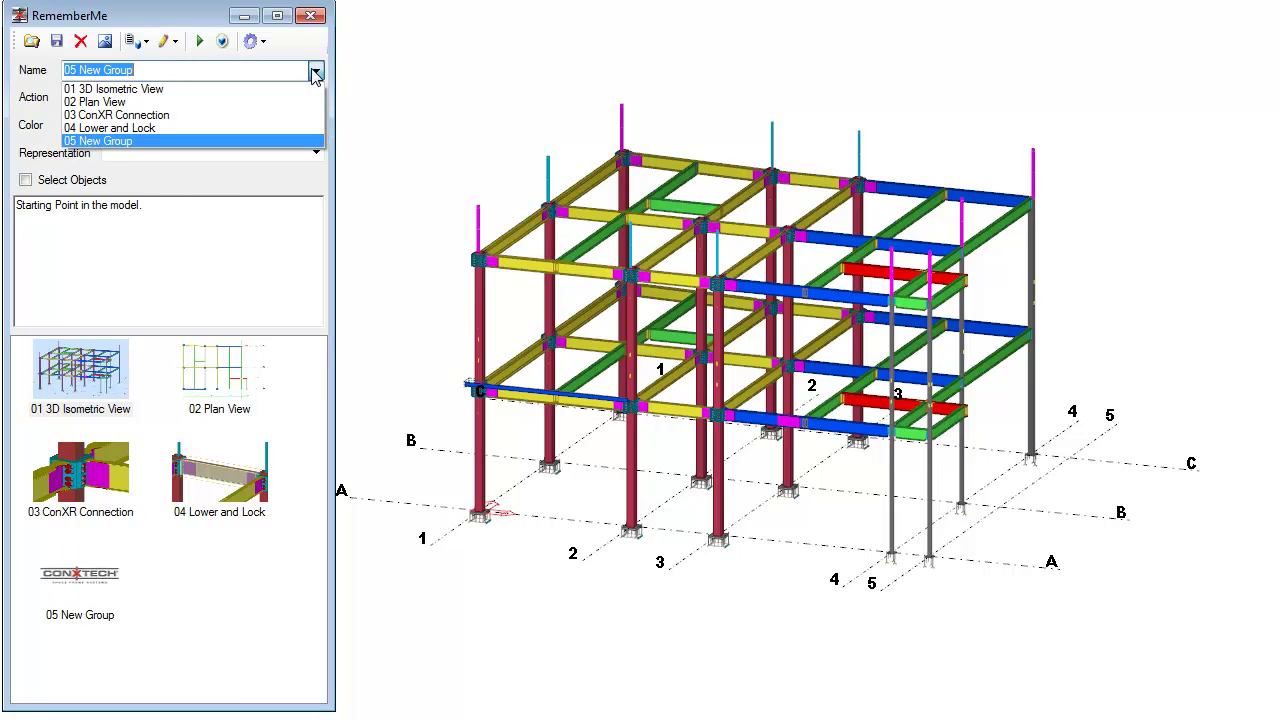
left_click(316, 74)
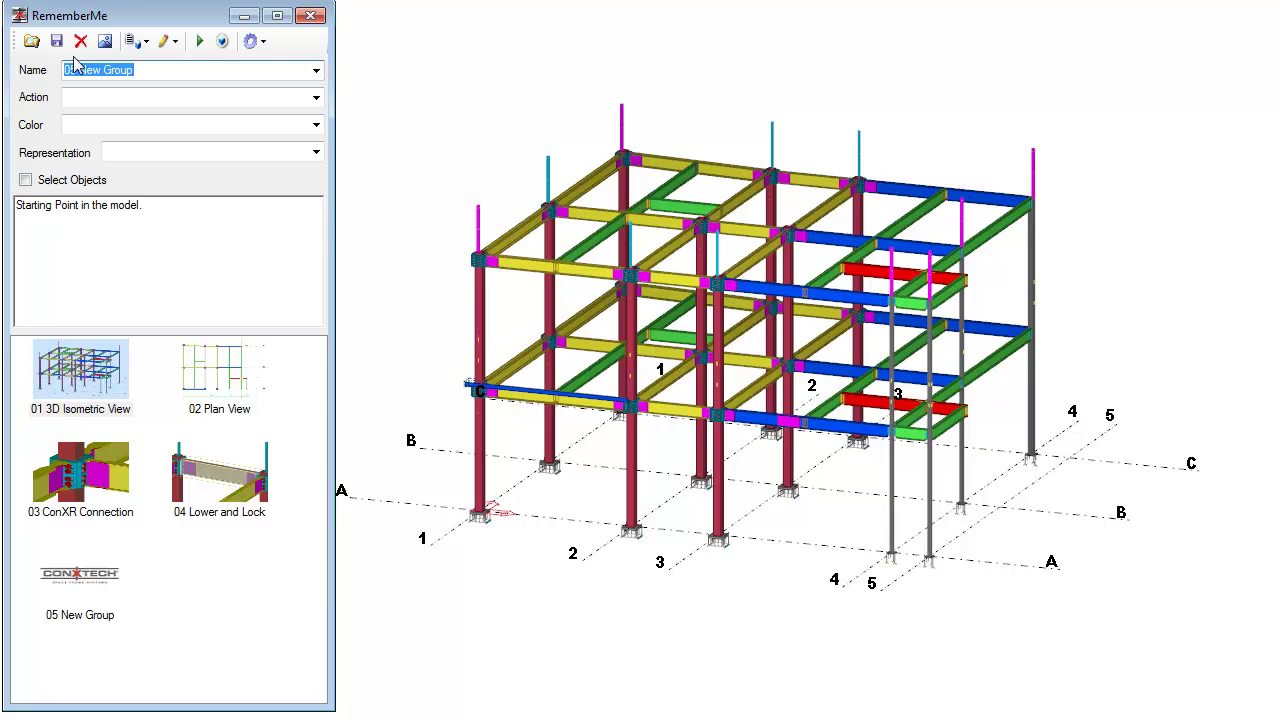
Capture the current 3D model view as 05 New Group's thumbnail, discarding the screen snip.
left_click(105, 42)
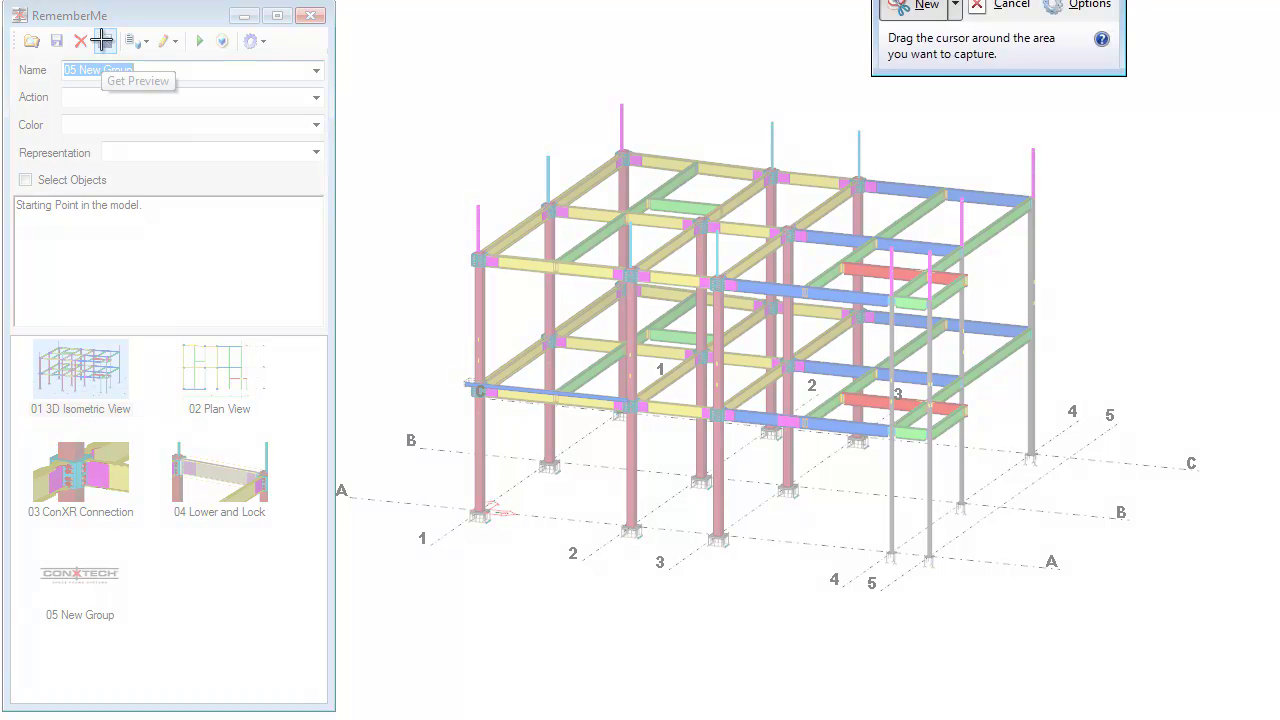
left_click_drag(367, 76, 1165, 648)
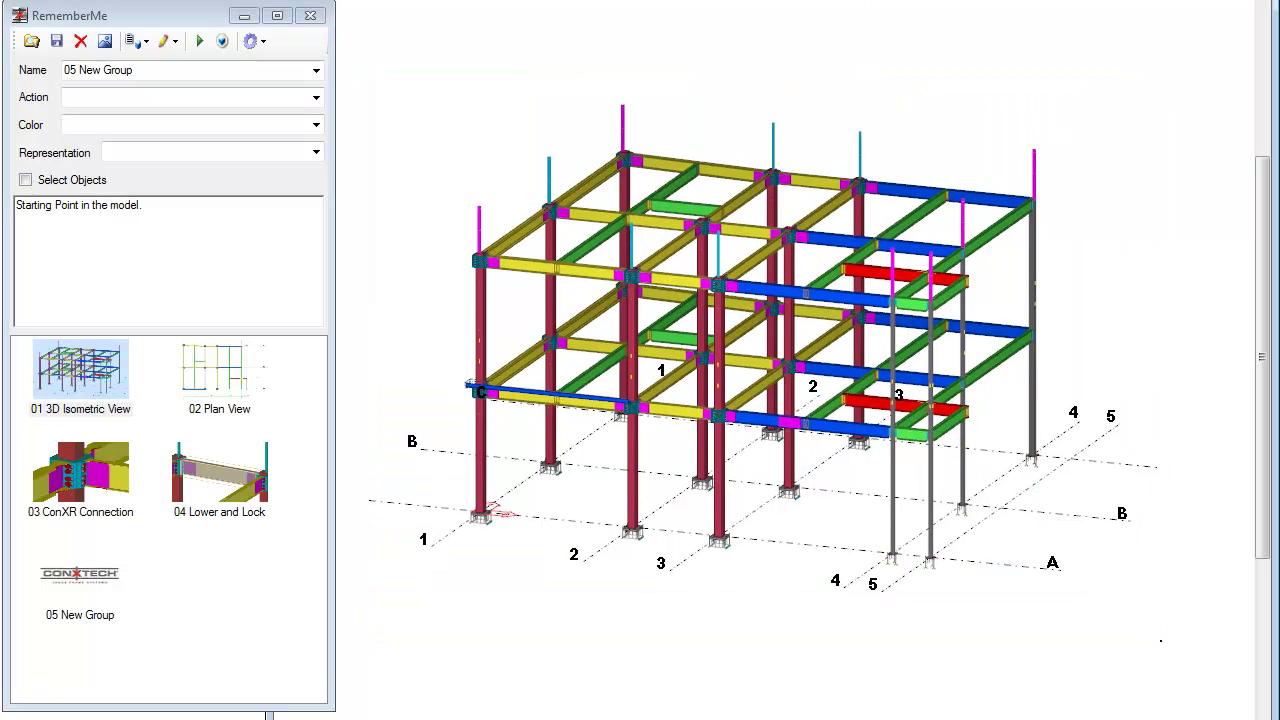
left_click(60, 588)
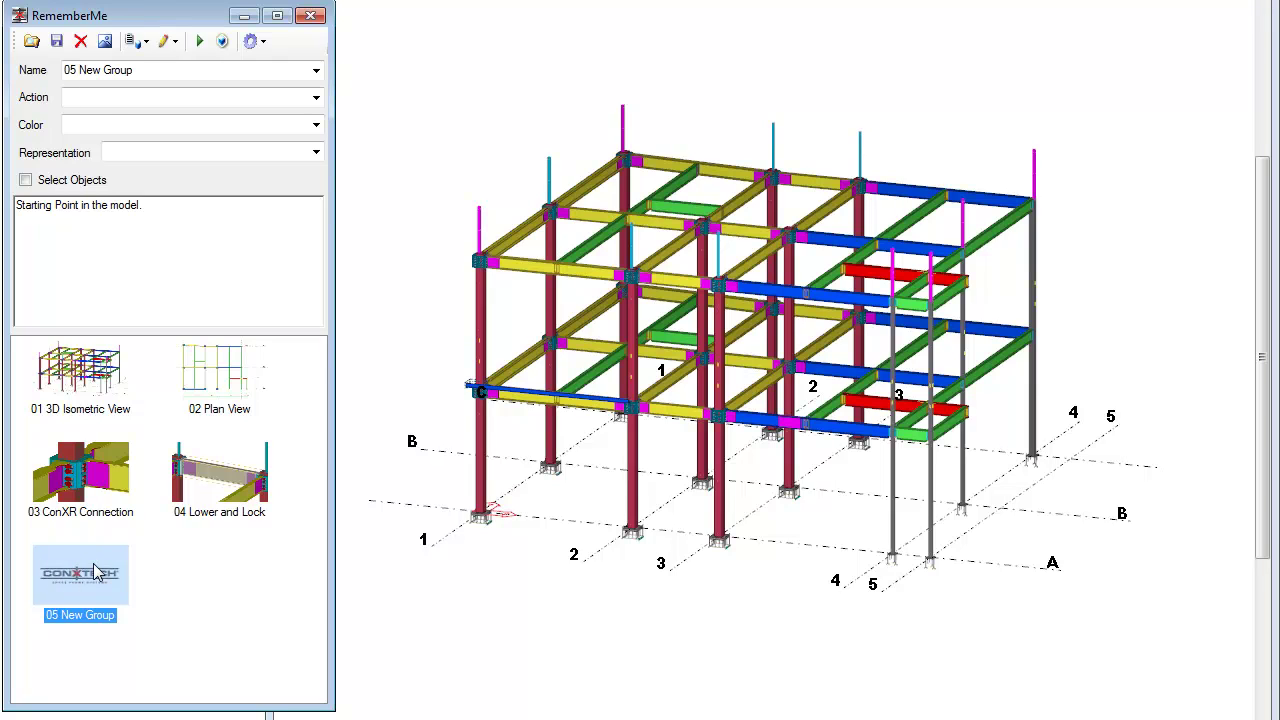
left_click(105, 42)
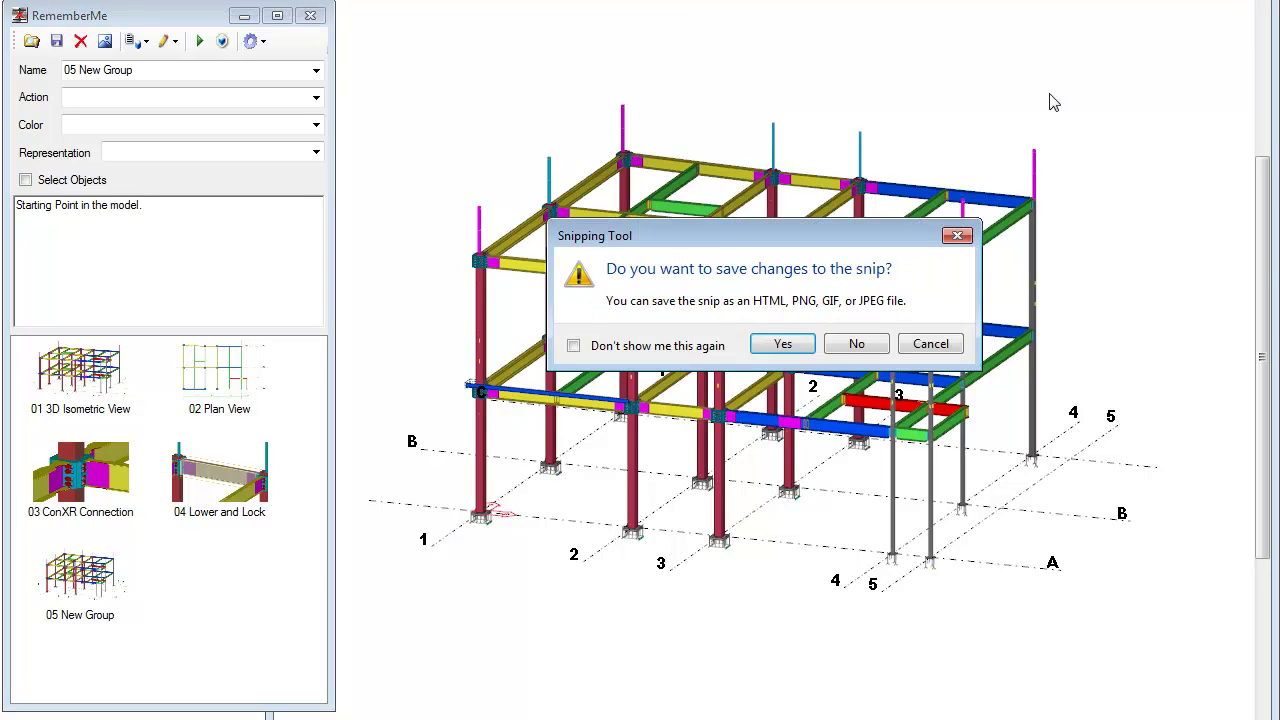
left_click(857, 345)
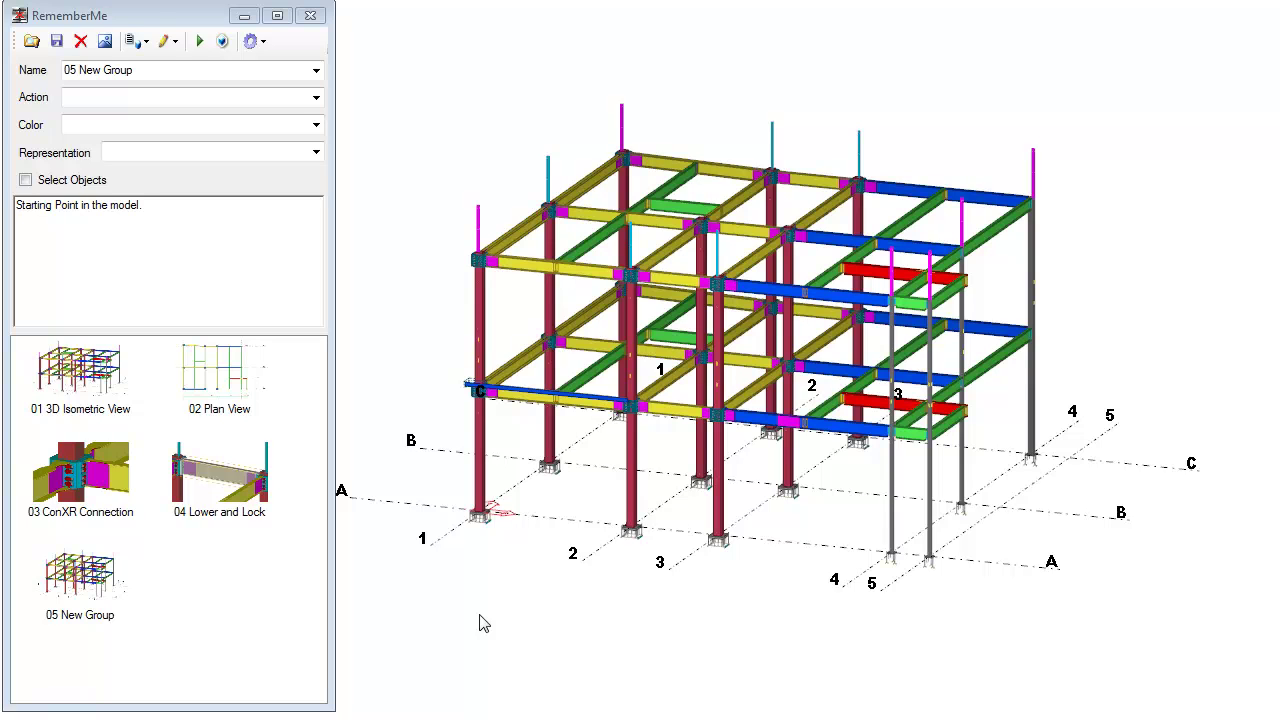
Zoom in near grid A/1, select a column, pick 05 New Group, then deselect the column.
scroll(430, 492, "up", 4)
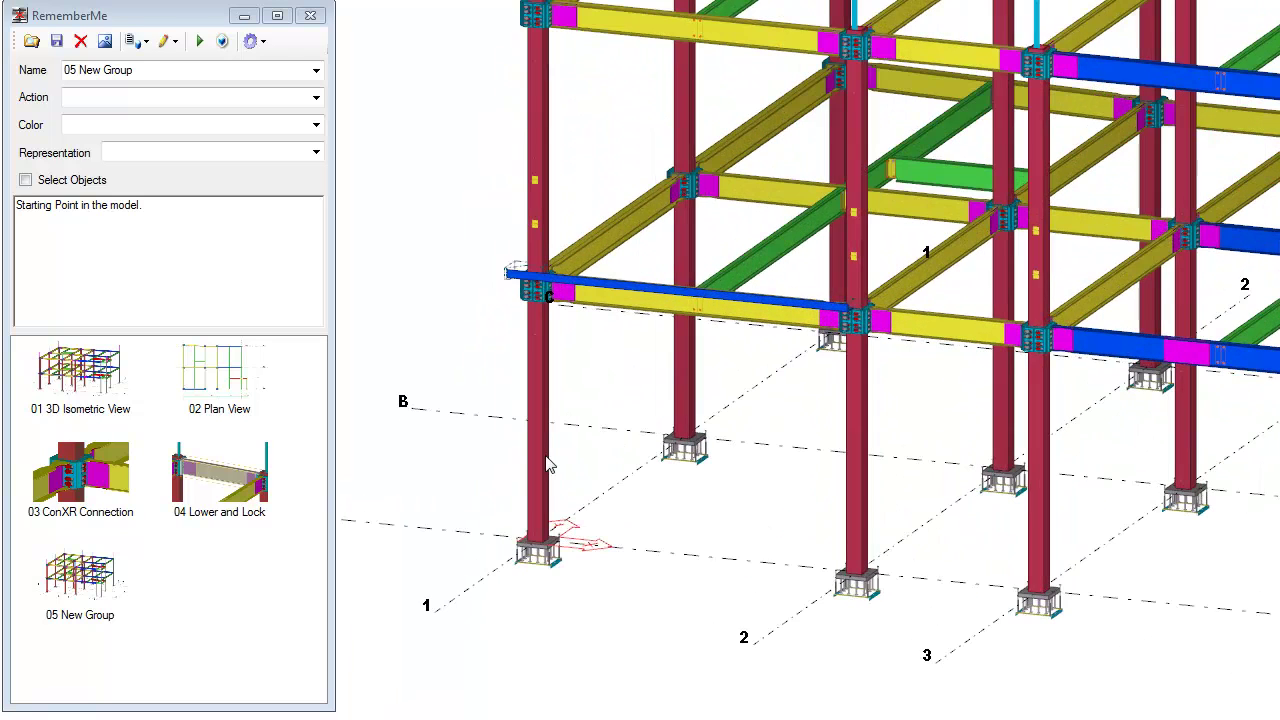
left_click(547, 458)
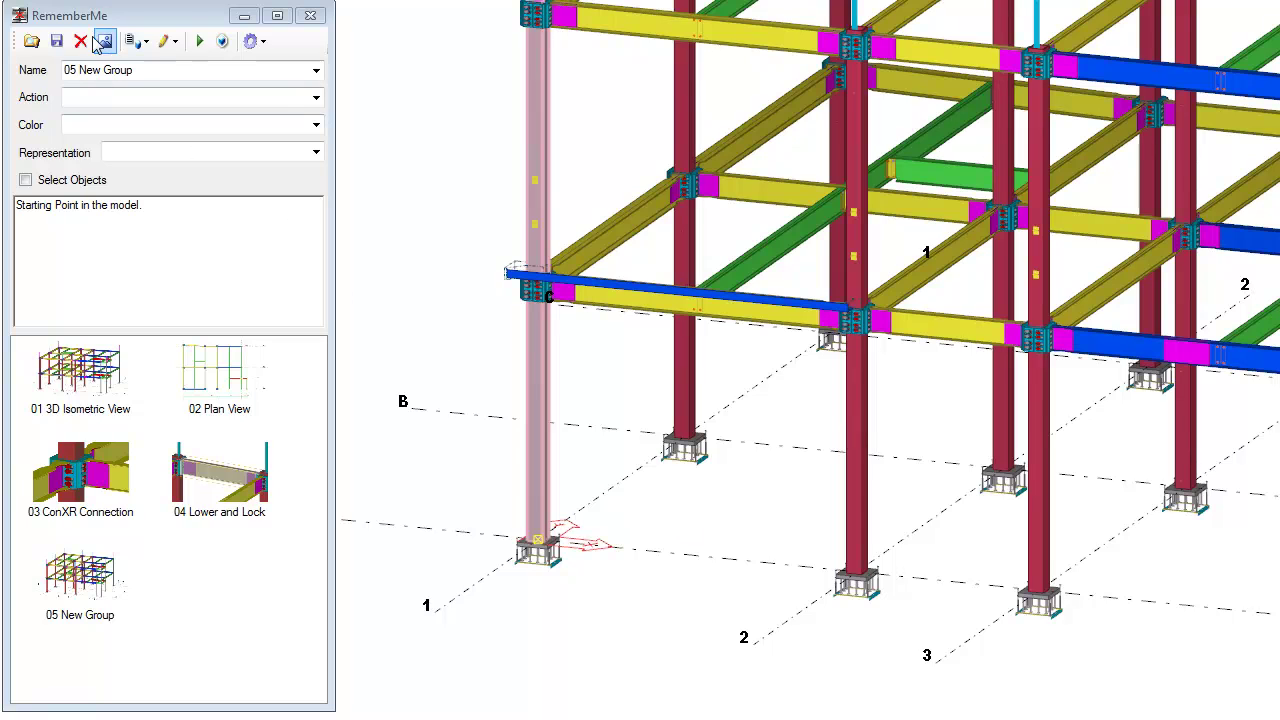
left_click(55, 44)
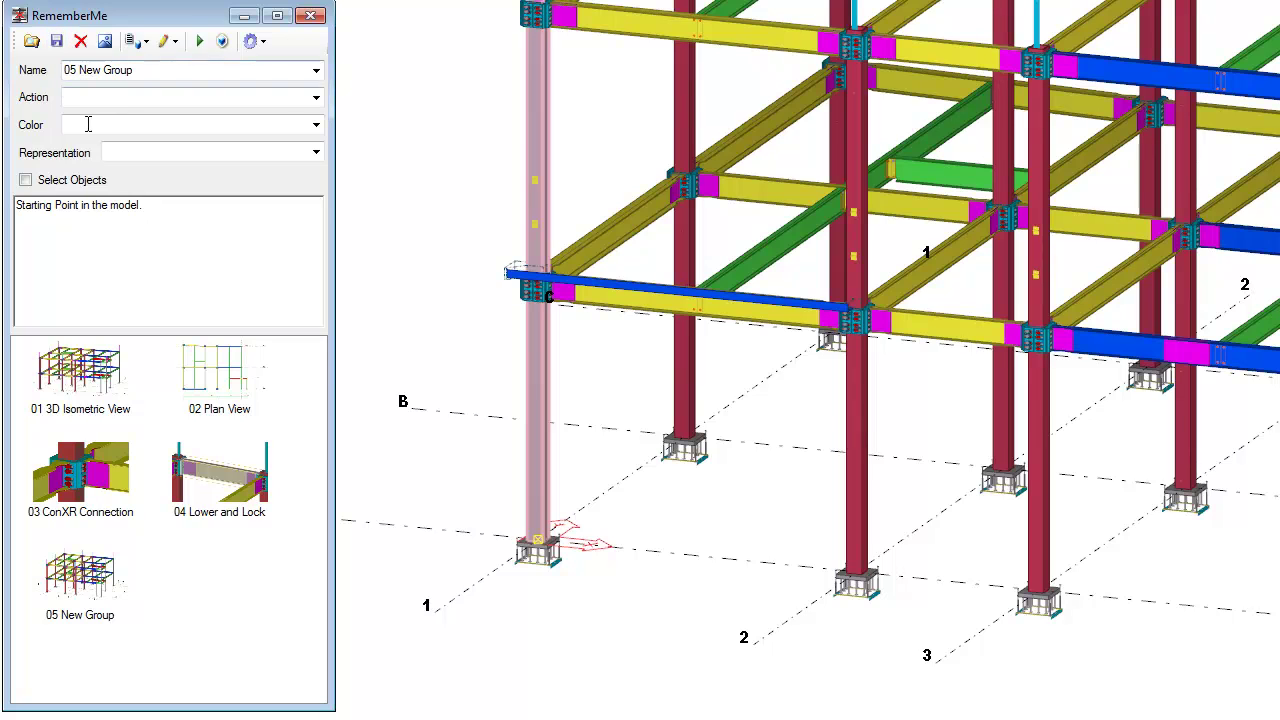
left_click(95, 580)
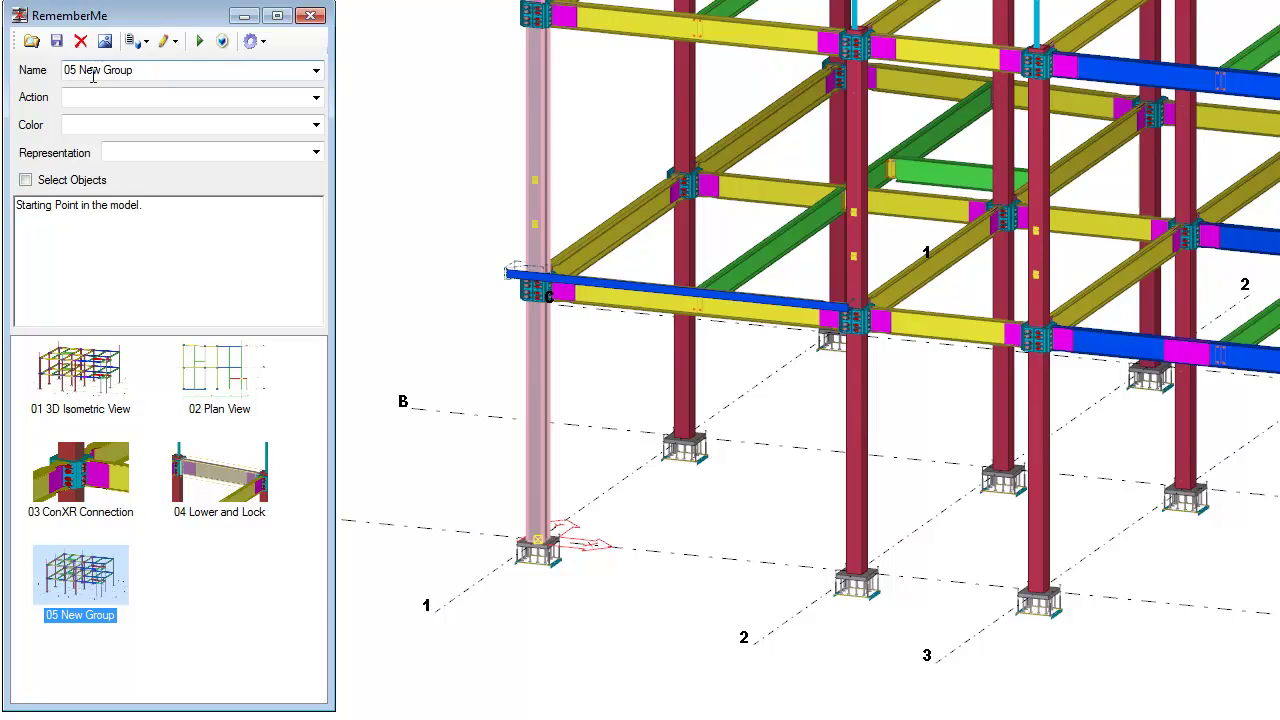
left_click(391, 326)
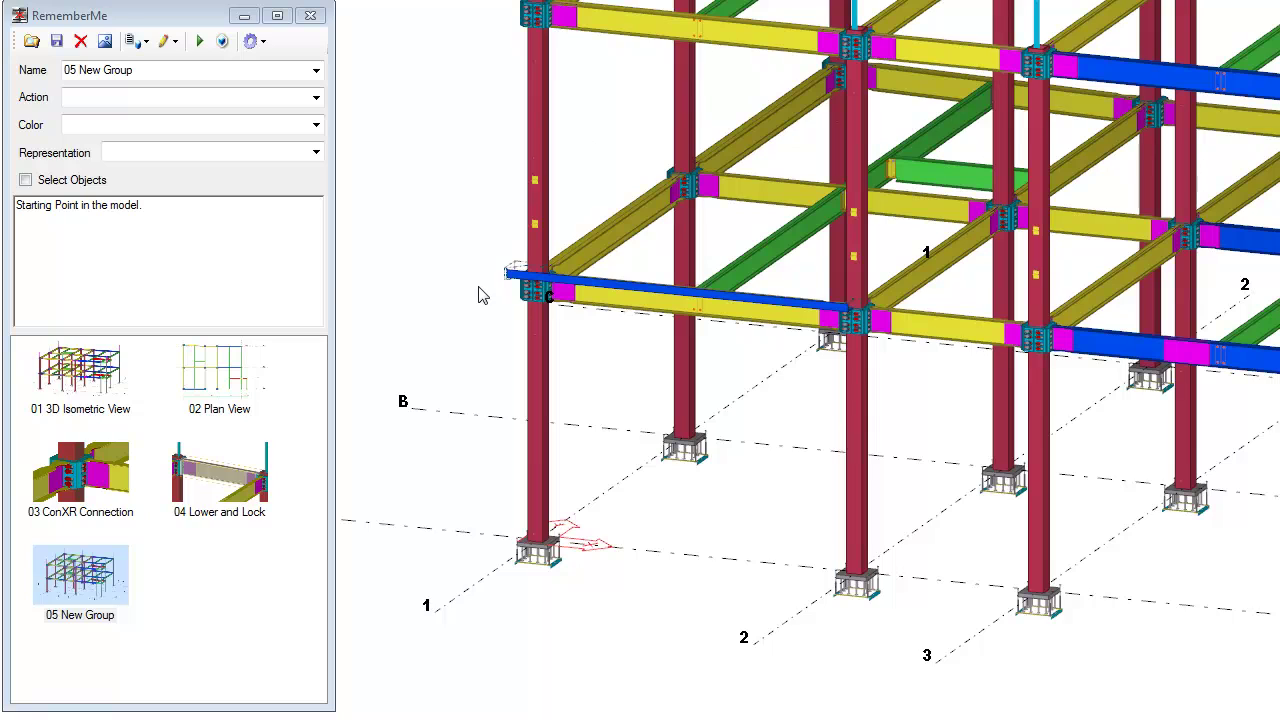
Recall 05 New Group, then 01 3D Isometric View, then 05 New Group again.
left_click(93, 583)
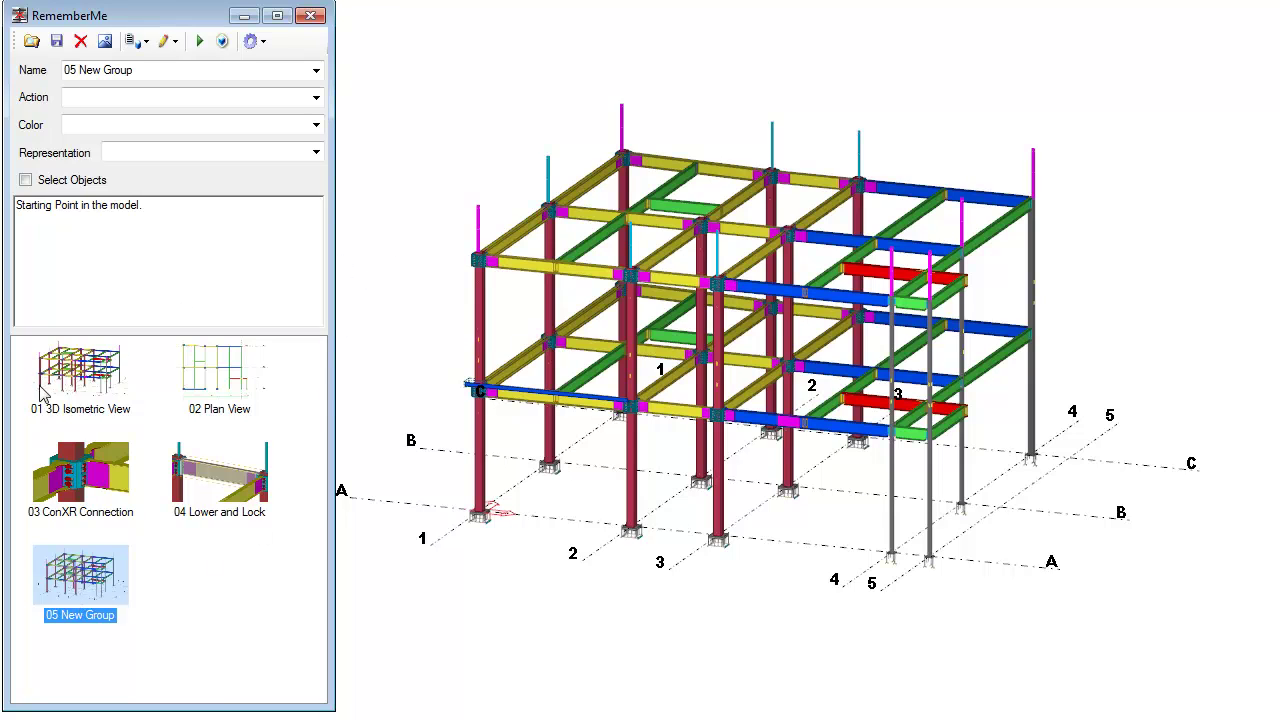
left_click(66, 378)
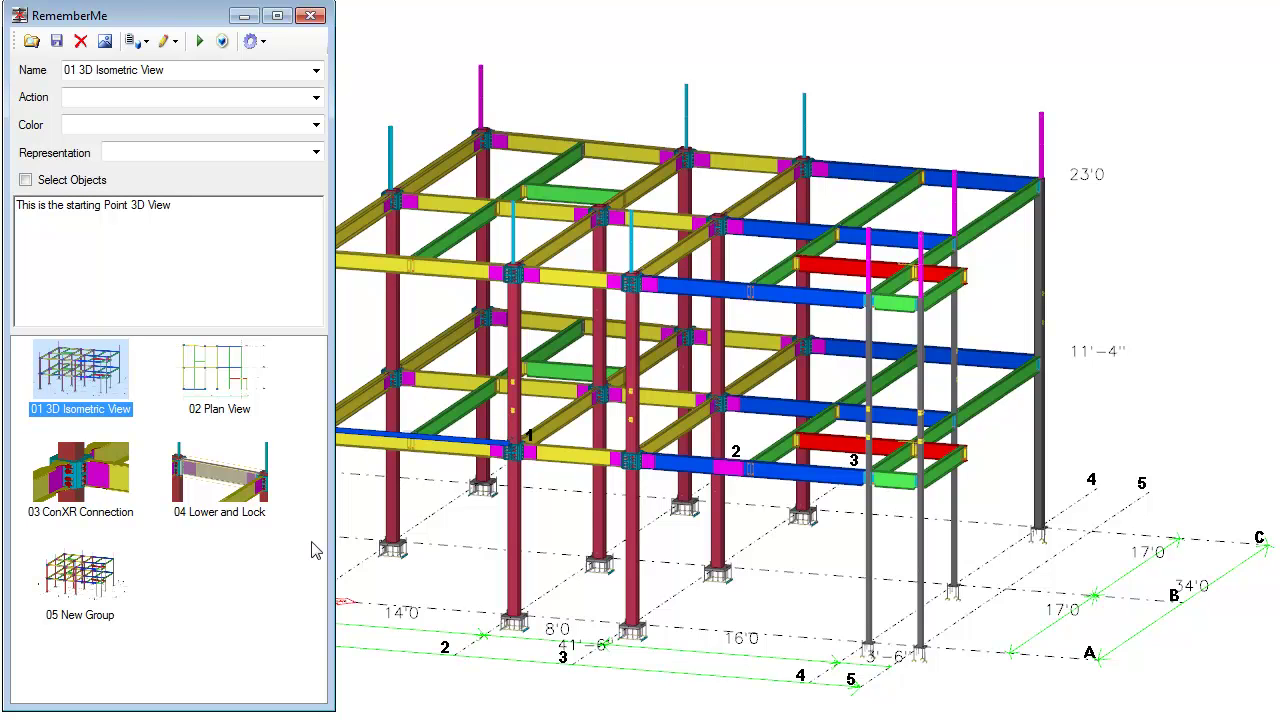
left_click(64, 578)
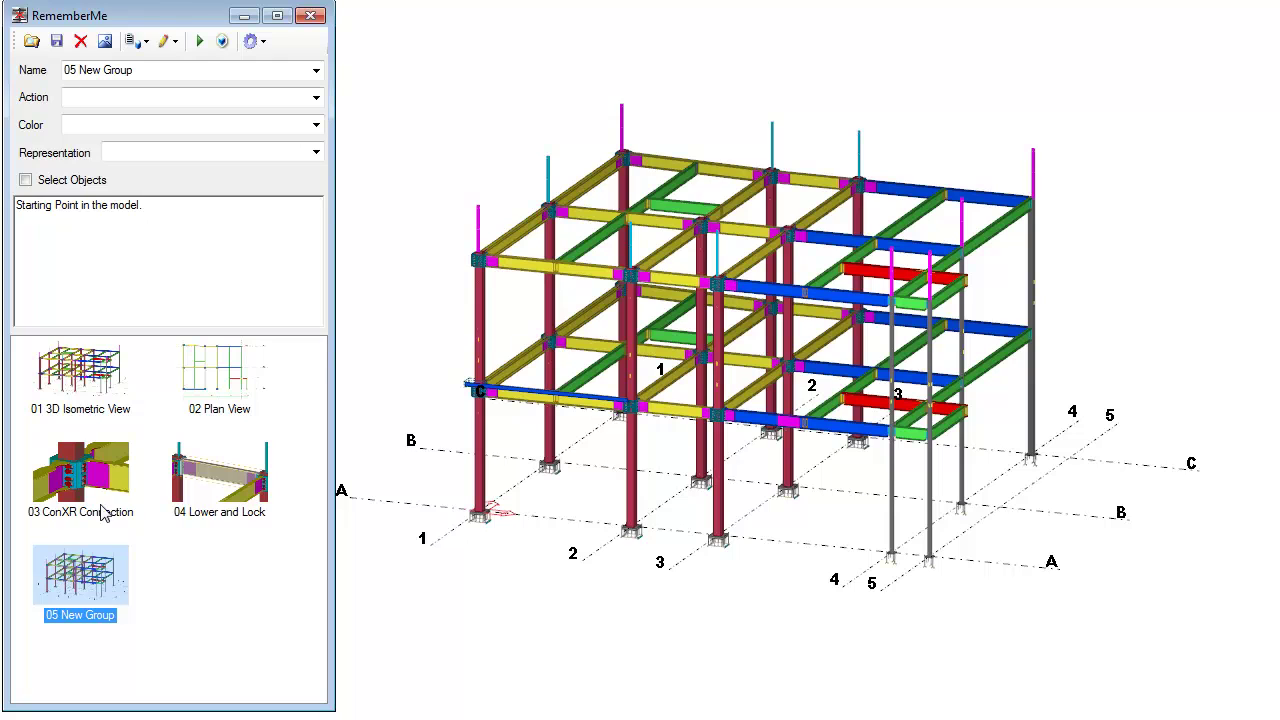
Create a clip plane on the front corner beam's face and end the command.
left_click(376, 257)
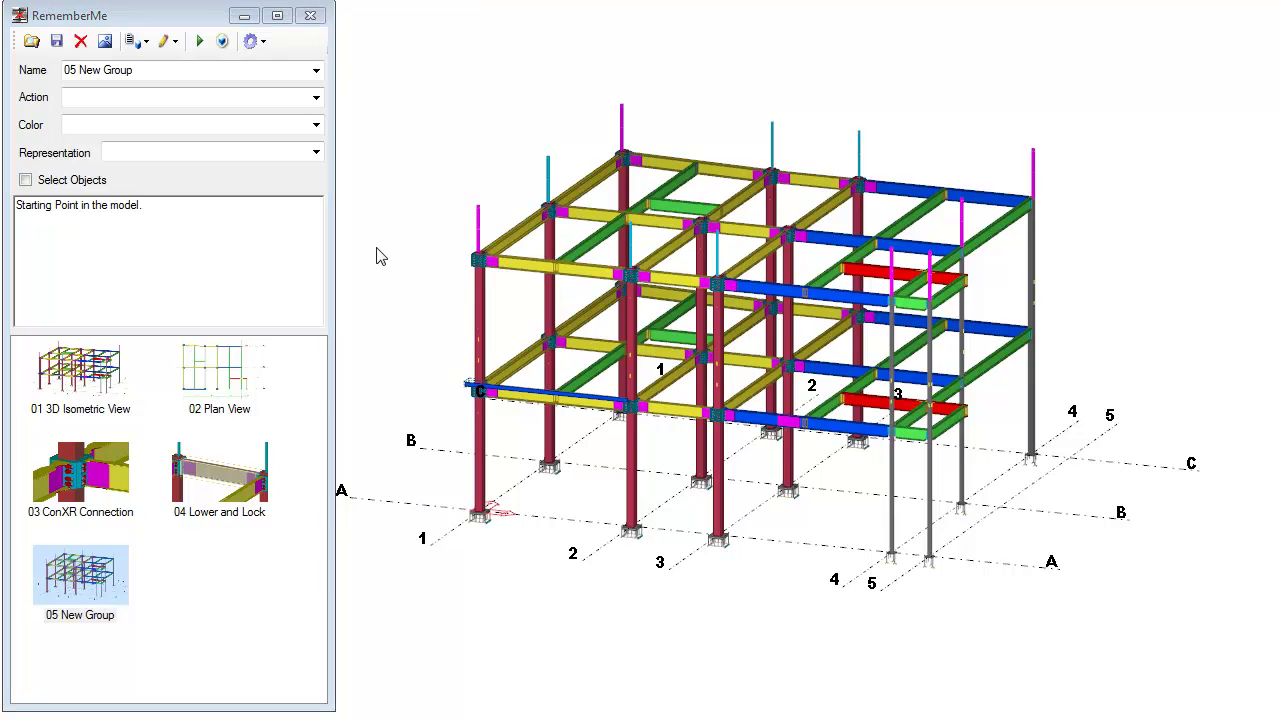
right_click(380, 257)
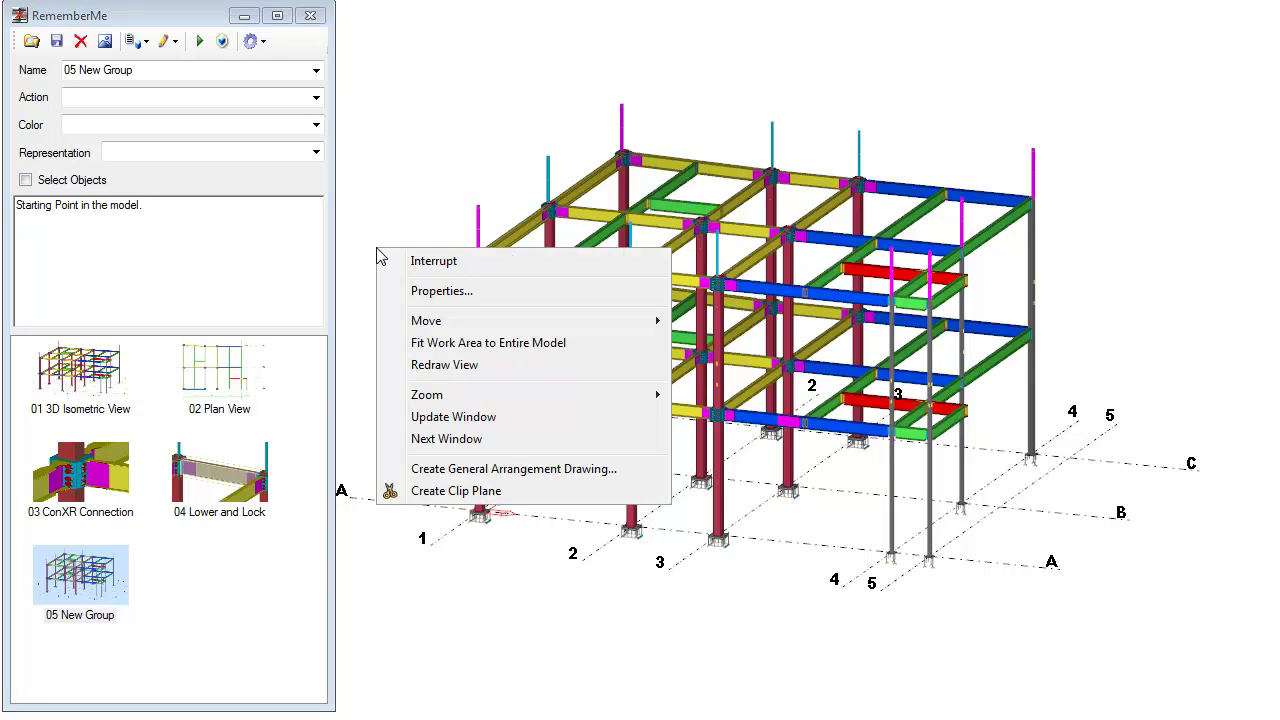
left_click(430, 490)
left_click(515, 365)
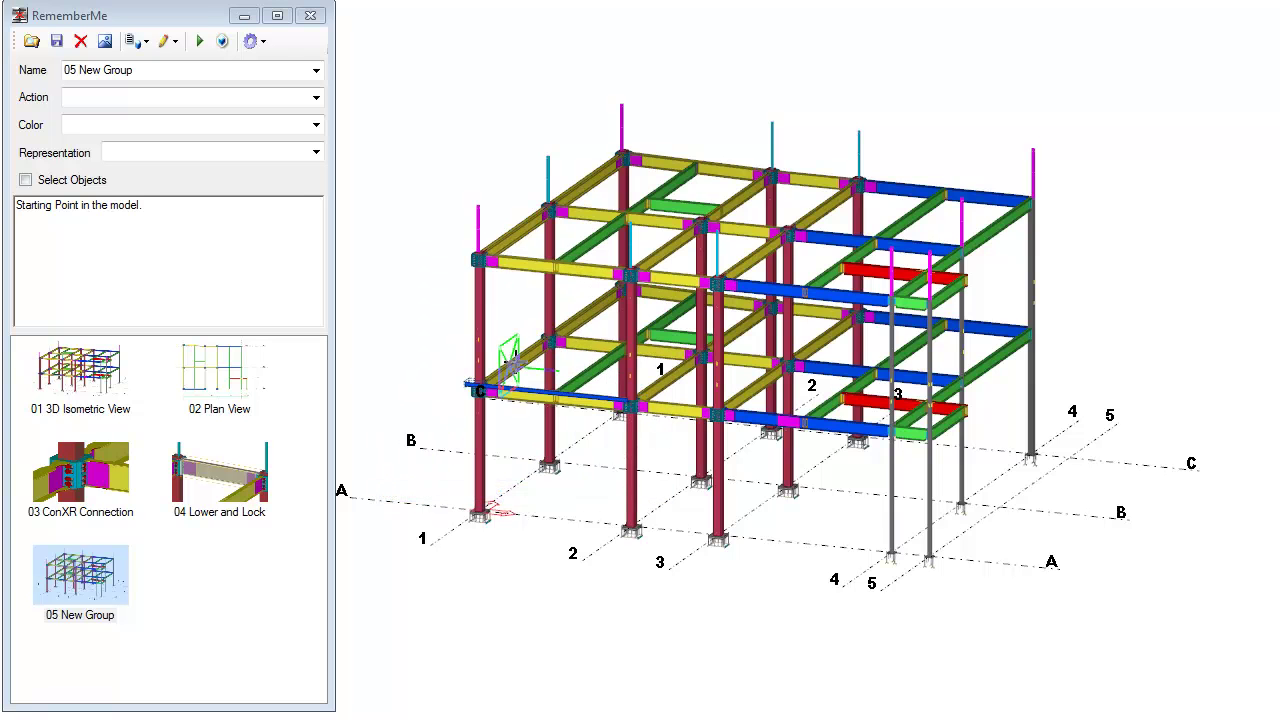
scroll(515, 365, "up", 5)
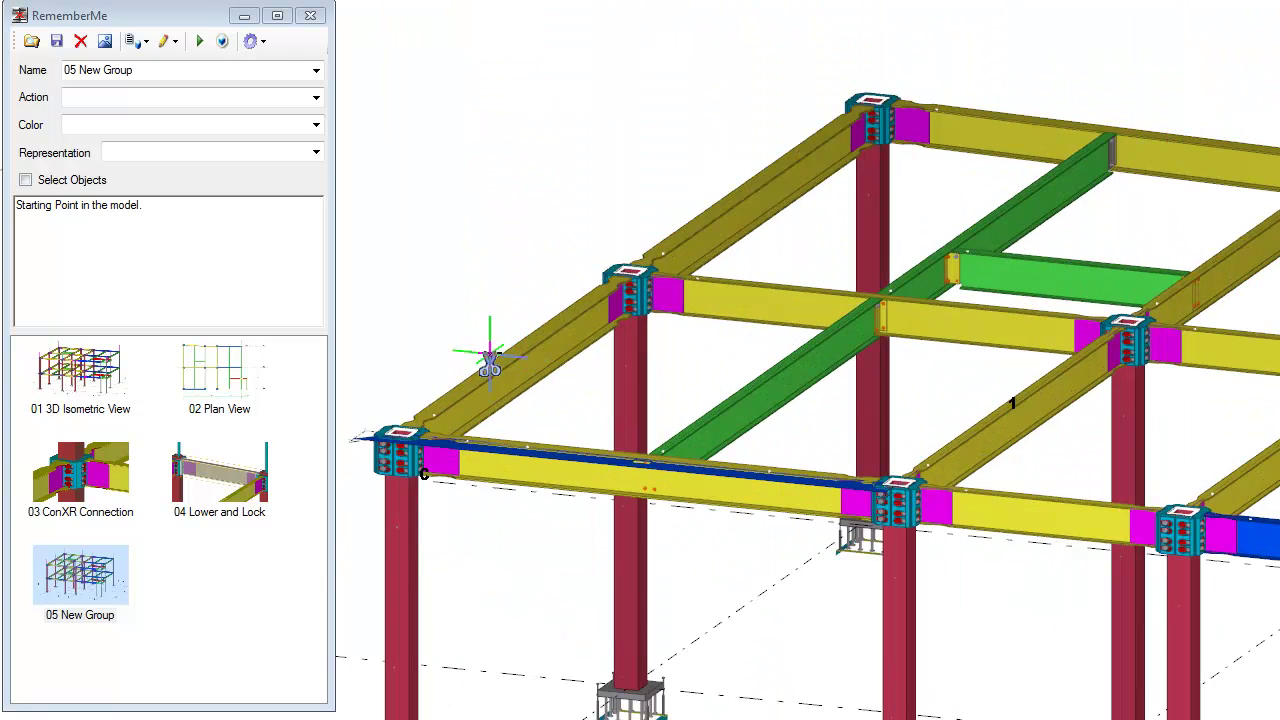
right_click(490, 305)
left_click(544, 318)
Drag the clip plane up to cut off the upper storey, then zoom out to the full frame.
left_click_drag(486, 363, 490, 262)
scroll(490, 262, "down", 5)
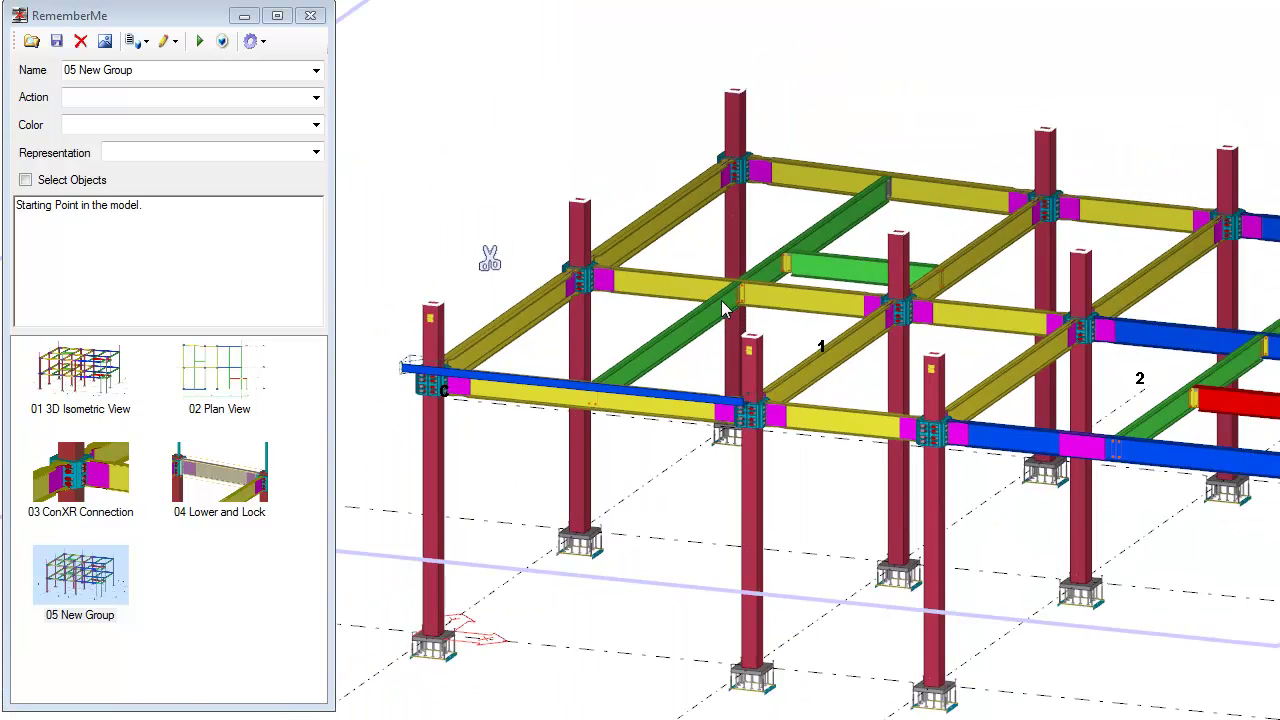
middle_click_drag(711, 300, 583, 318)
scroll(583, 318, "down", 1)
scroll(583, 318, "down", 1)
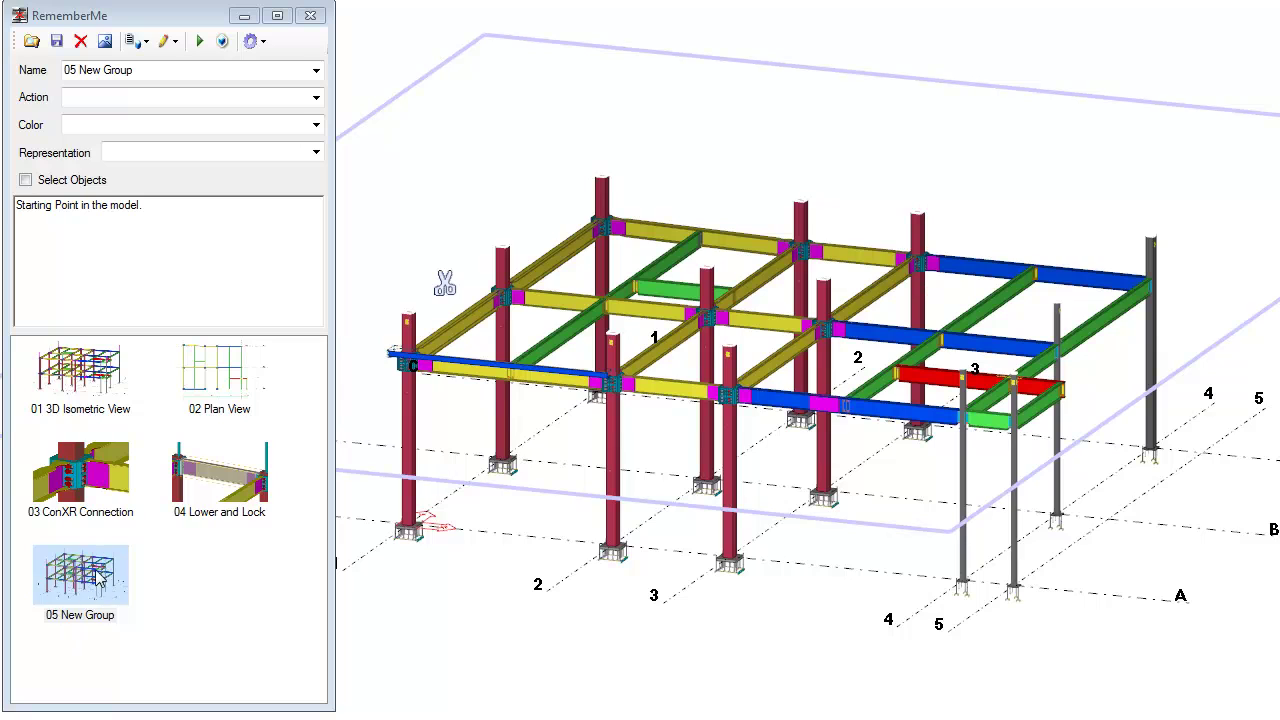
Update 05 New Group with the clipped view and deselect the clip plane.
left_click(57, 42)
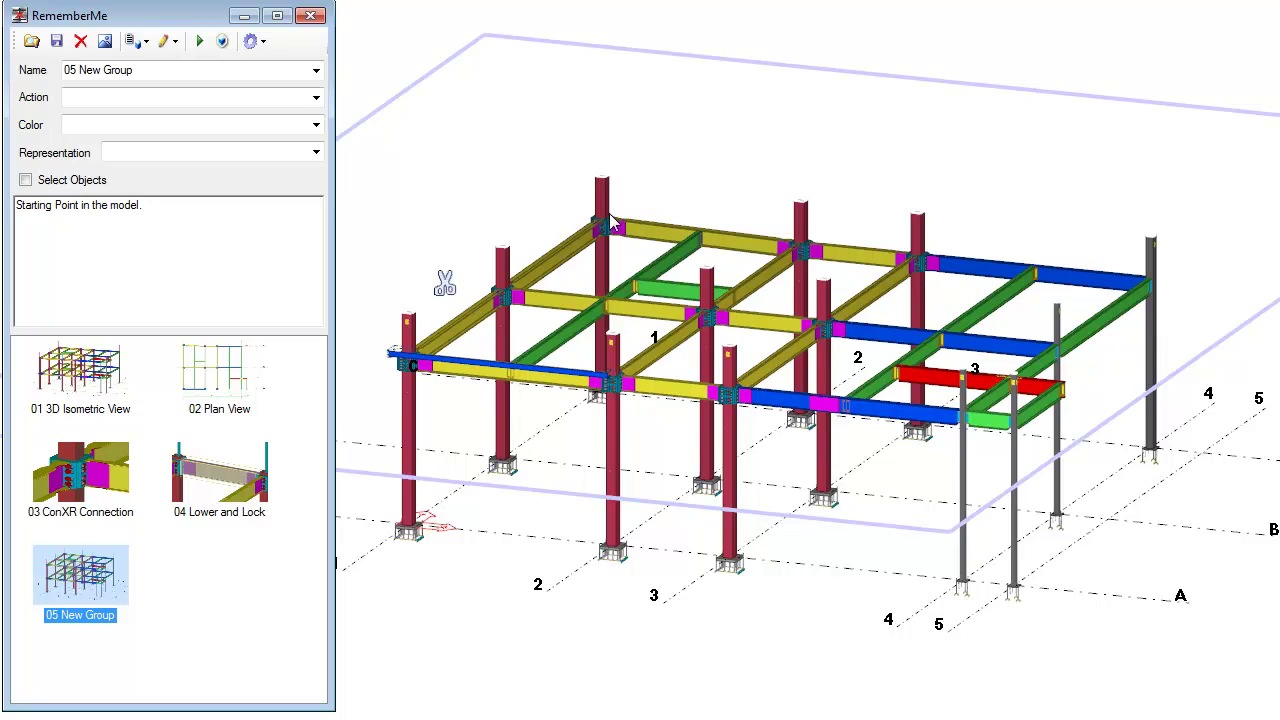
left_click(513, 199)
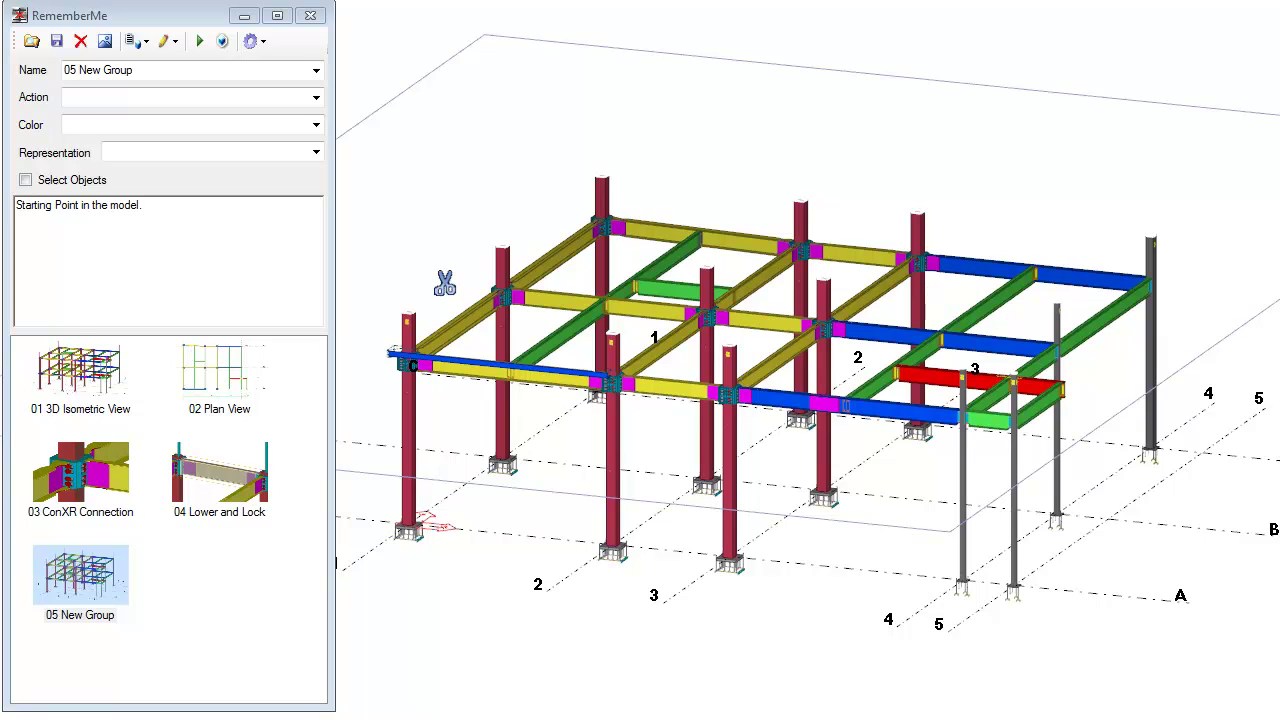
Define the work plane from two points picked on the clipped model.
key("shift+F10")
mouse_move(60, 85)
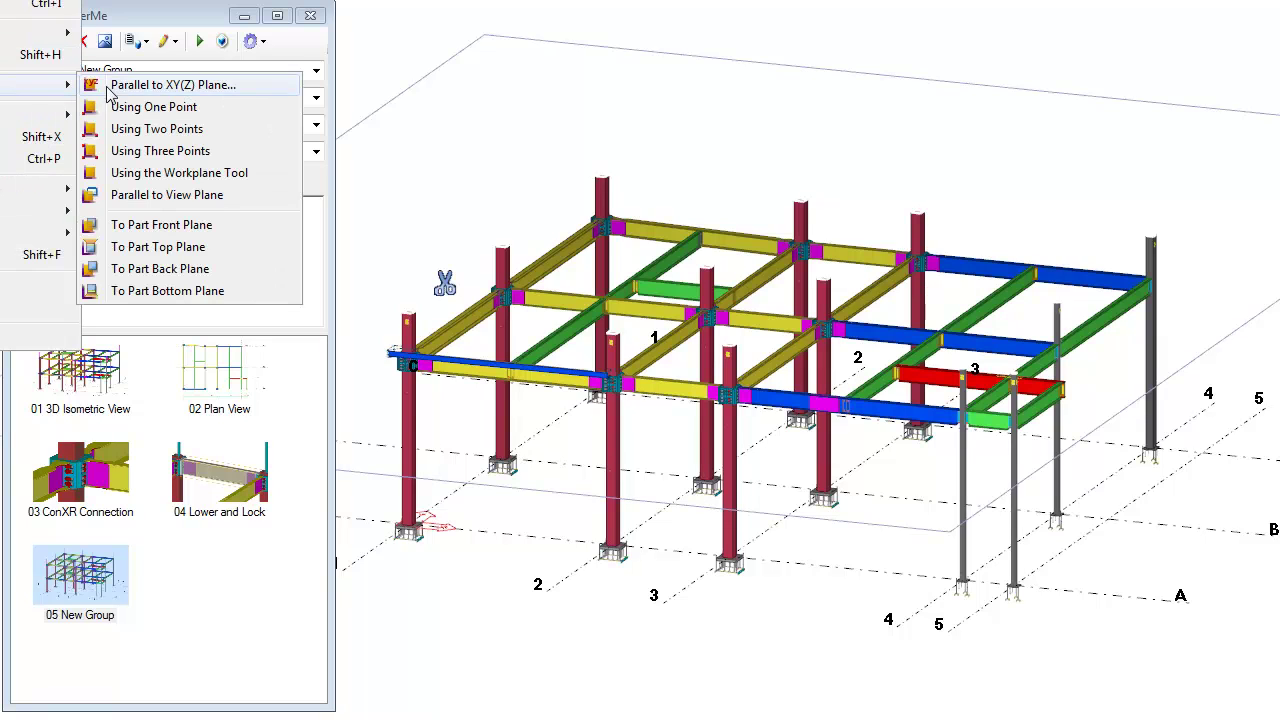
left_click(128, 138)
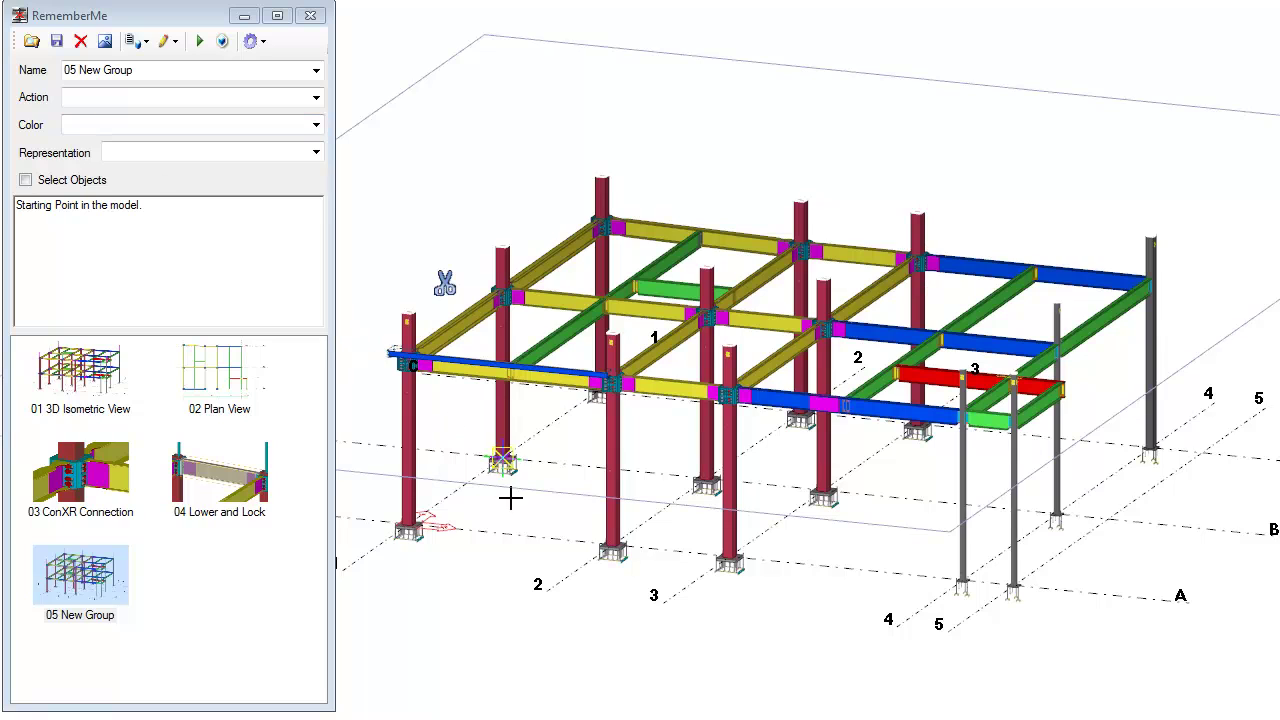
left_click(511, 533)
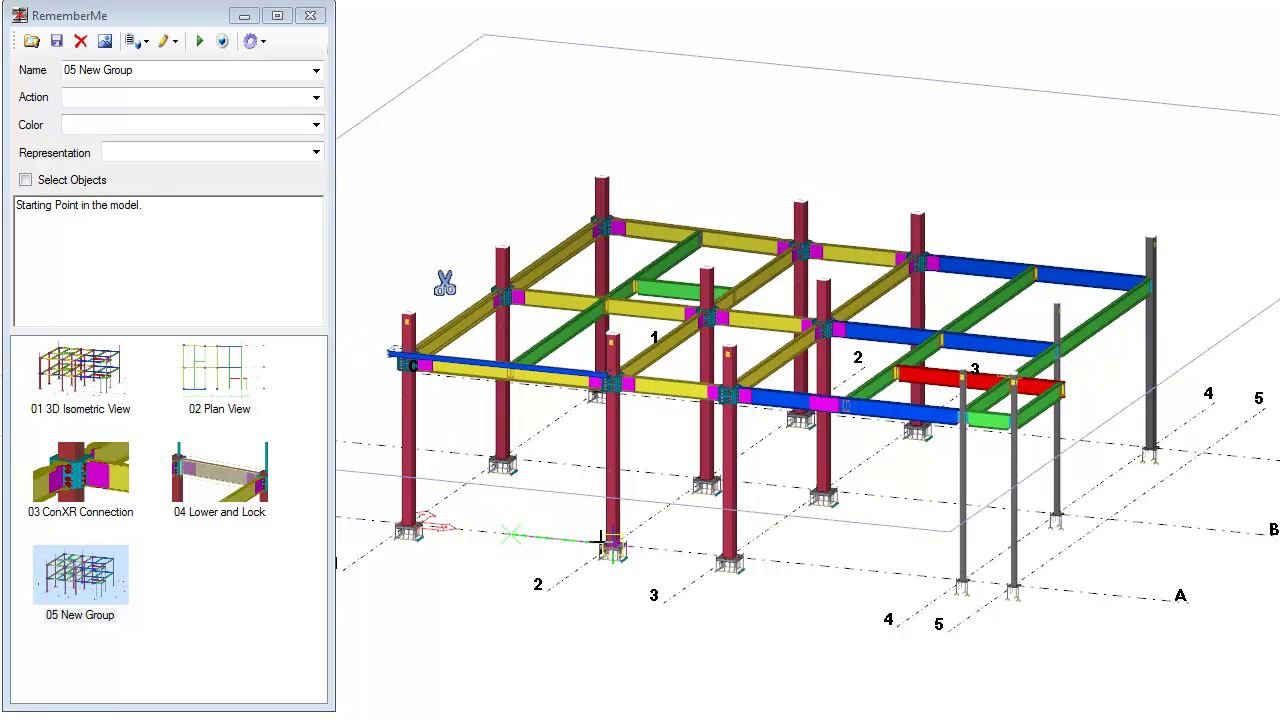
left_click(648, 512)
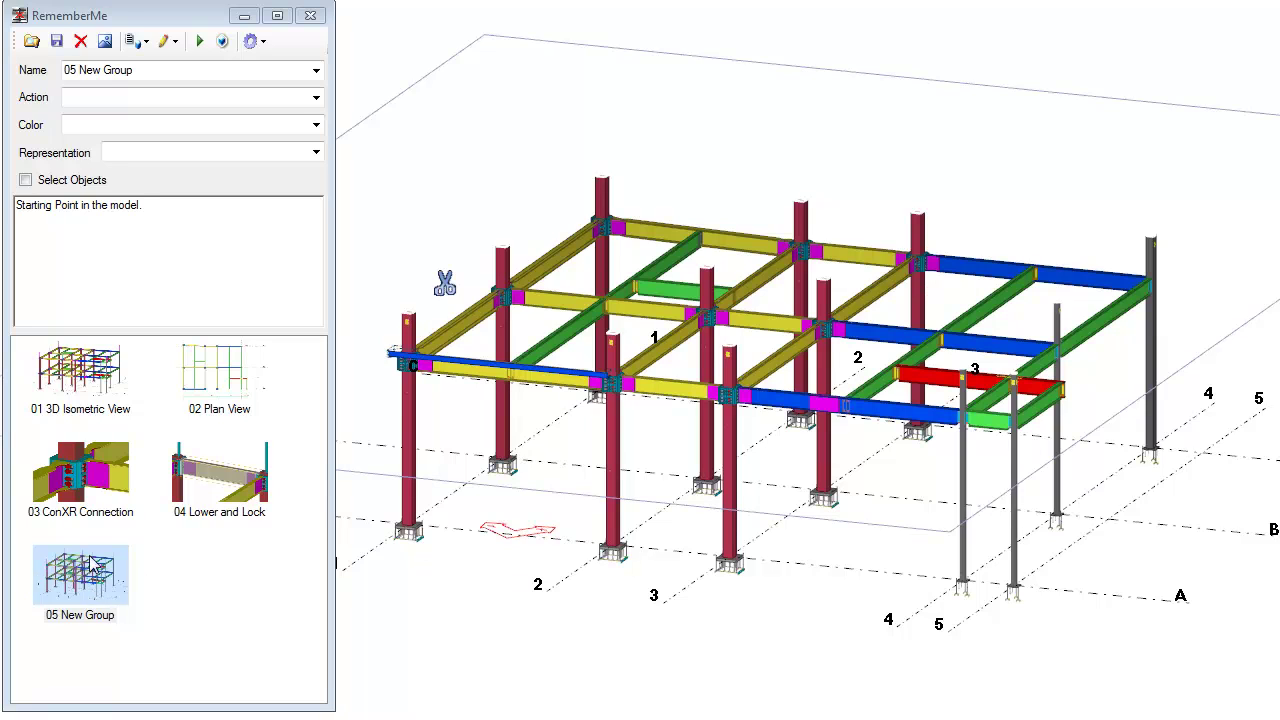
Save the current clipped view and work plane into 05 New Group.
left_click(60, 72)
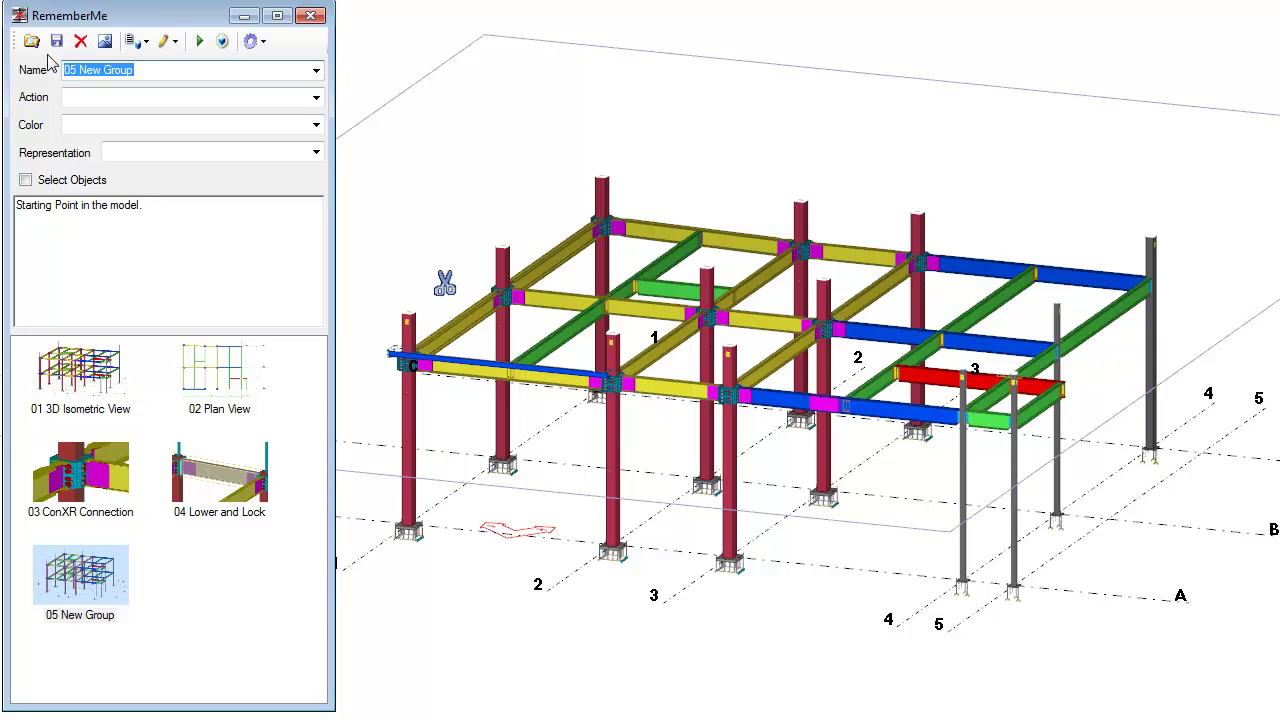
left_click(57, 41)
left_click(456, 292)
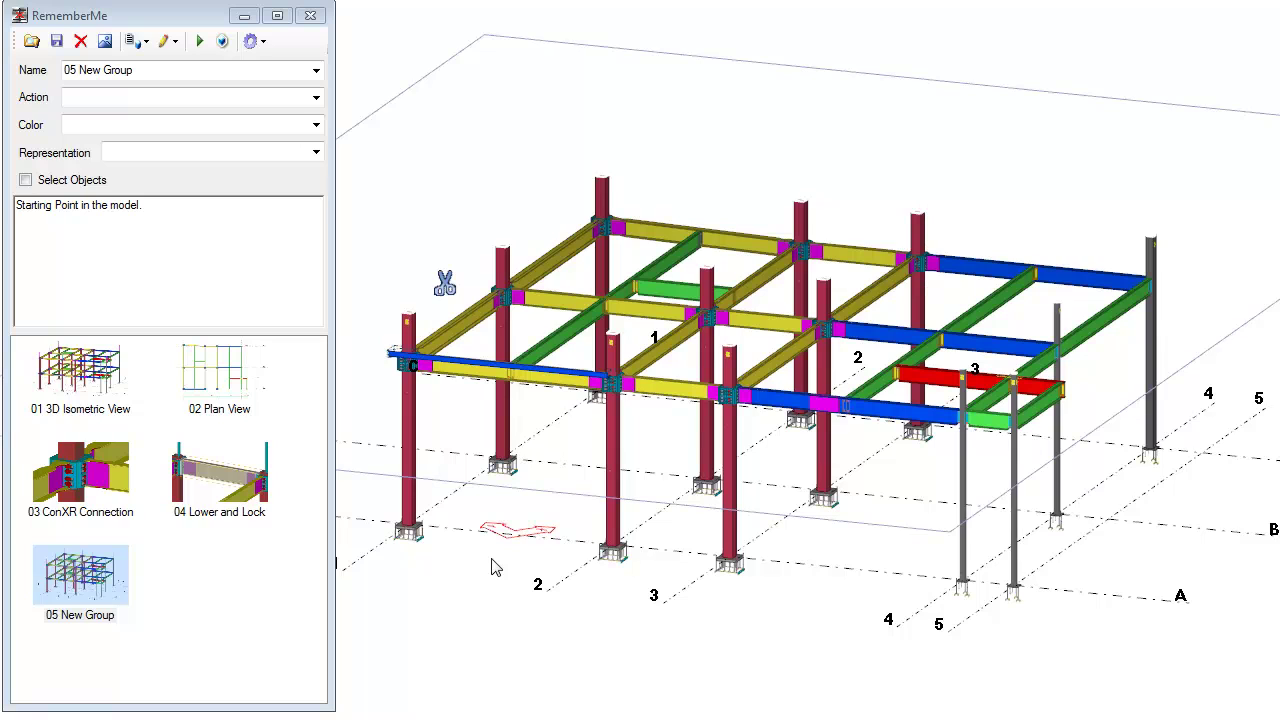
Select the seven yellow and green beams of the left roof bay and save them into 05 New Group.
left_click(467, 314)
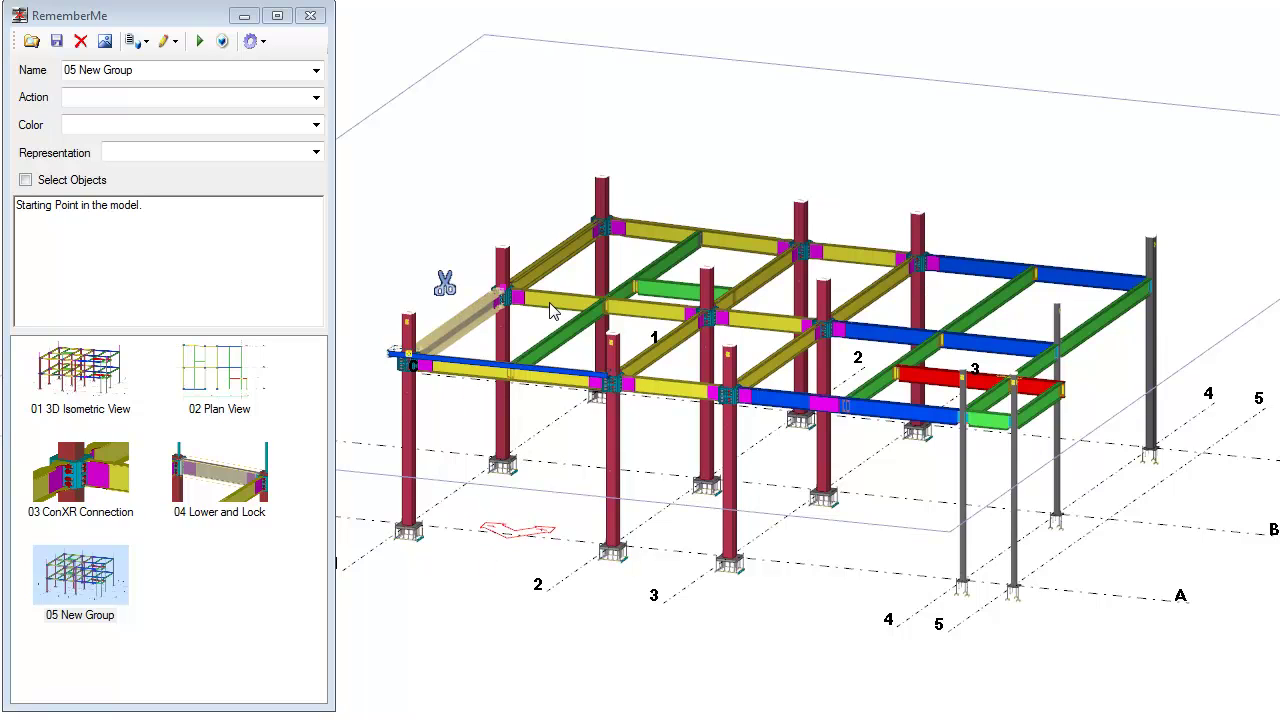
left_click(550, 306, "ctrl")
left_click(648, 243, "ctrl")
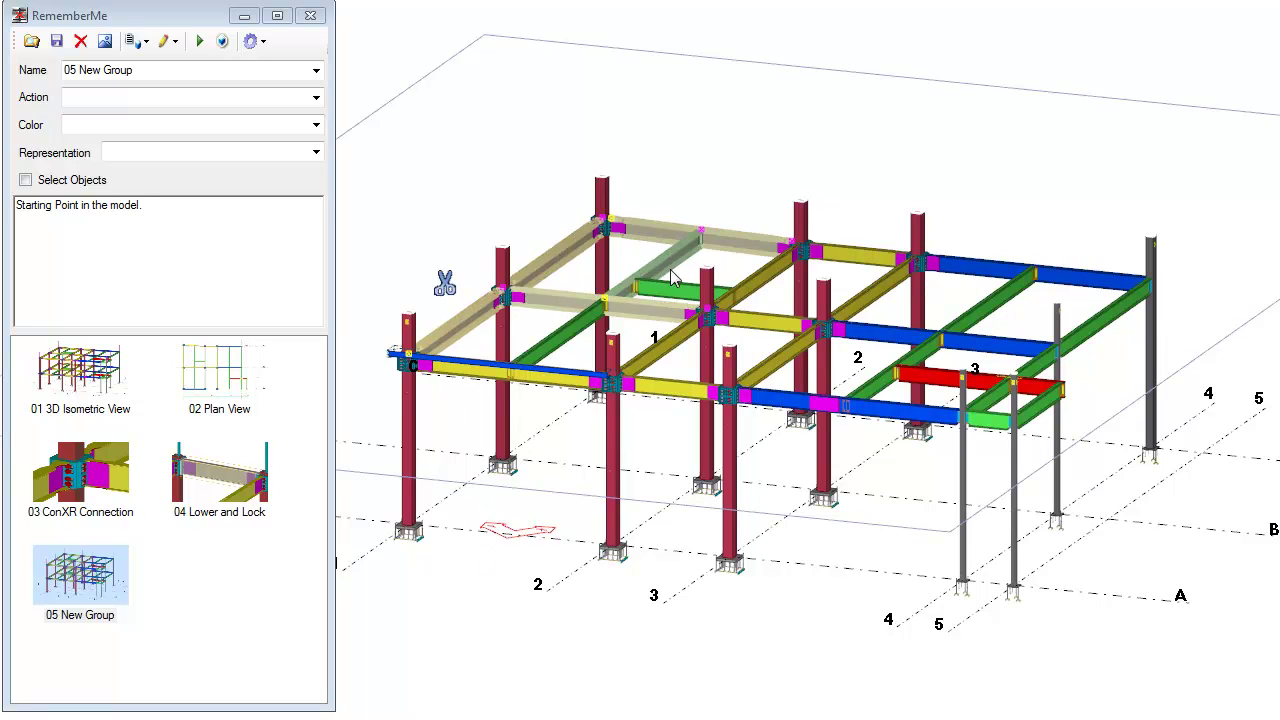
left_click(673, 284, "ctrl")
left_click(575, 335, "ctrl")
left_click(670, 350, "ctrl")
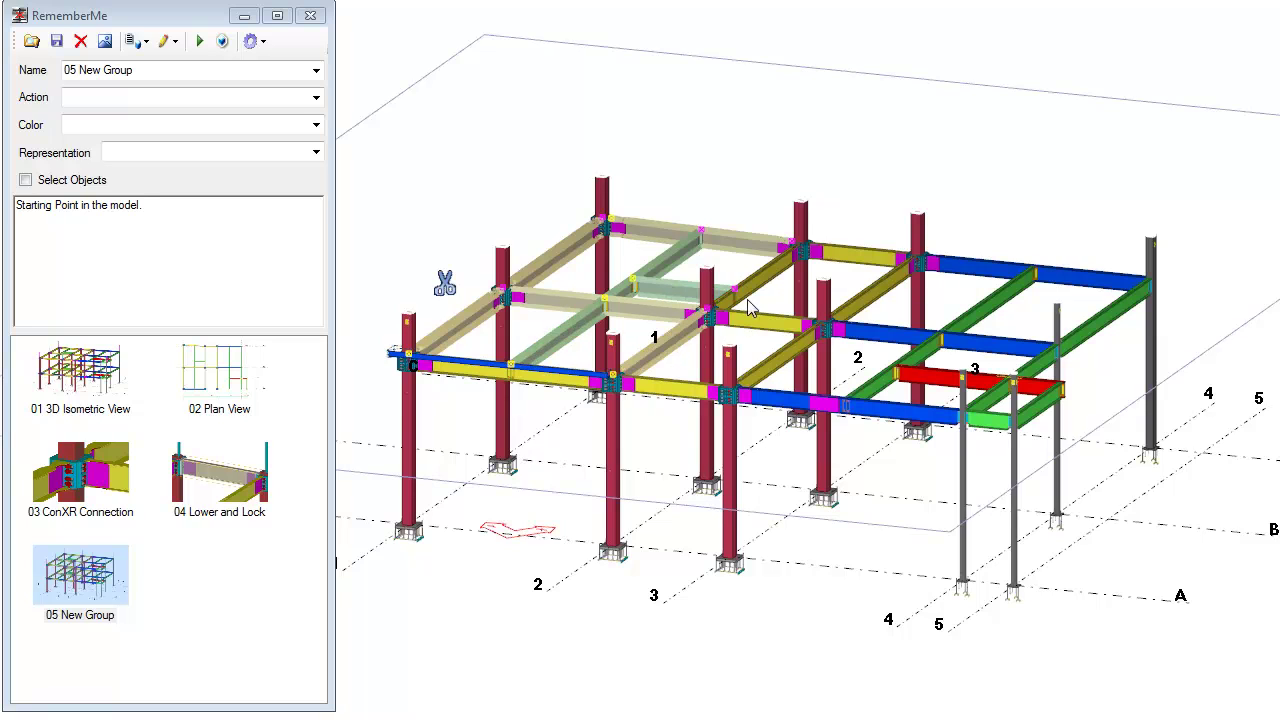
left_click(548, 384, "ctrl")
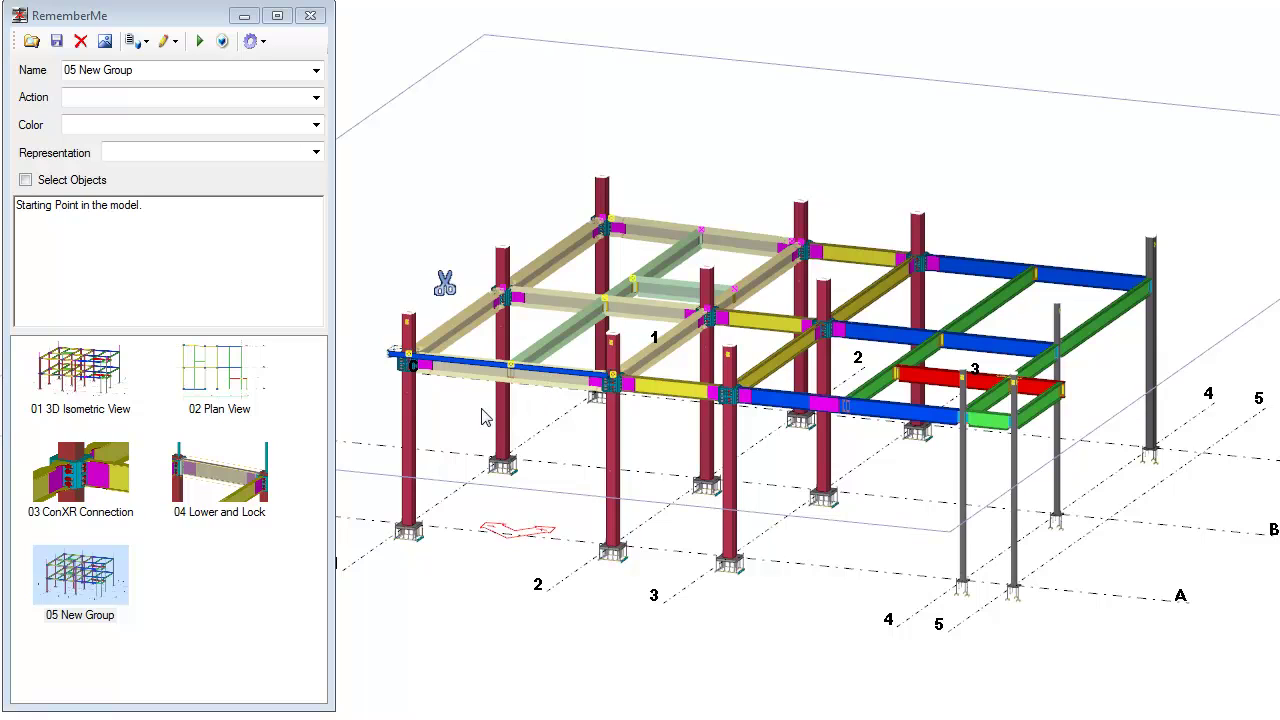
left_click(56, 41)
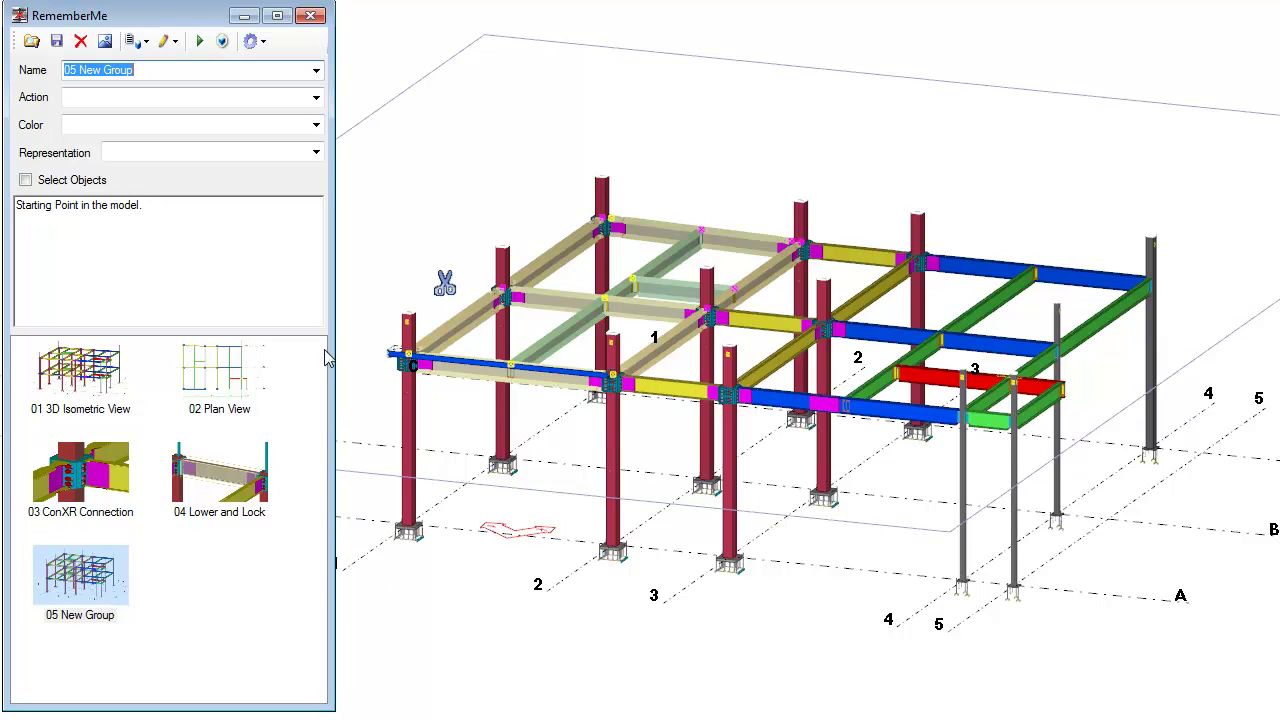
Give 05 New Group the Fade In action and Cyan colour, leave Representation empty, and enable Select Objects.
left_click(316, 97)
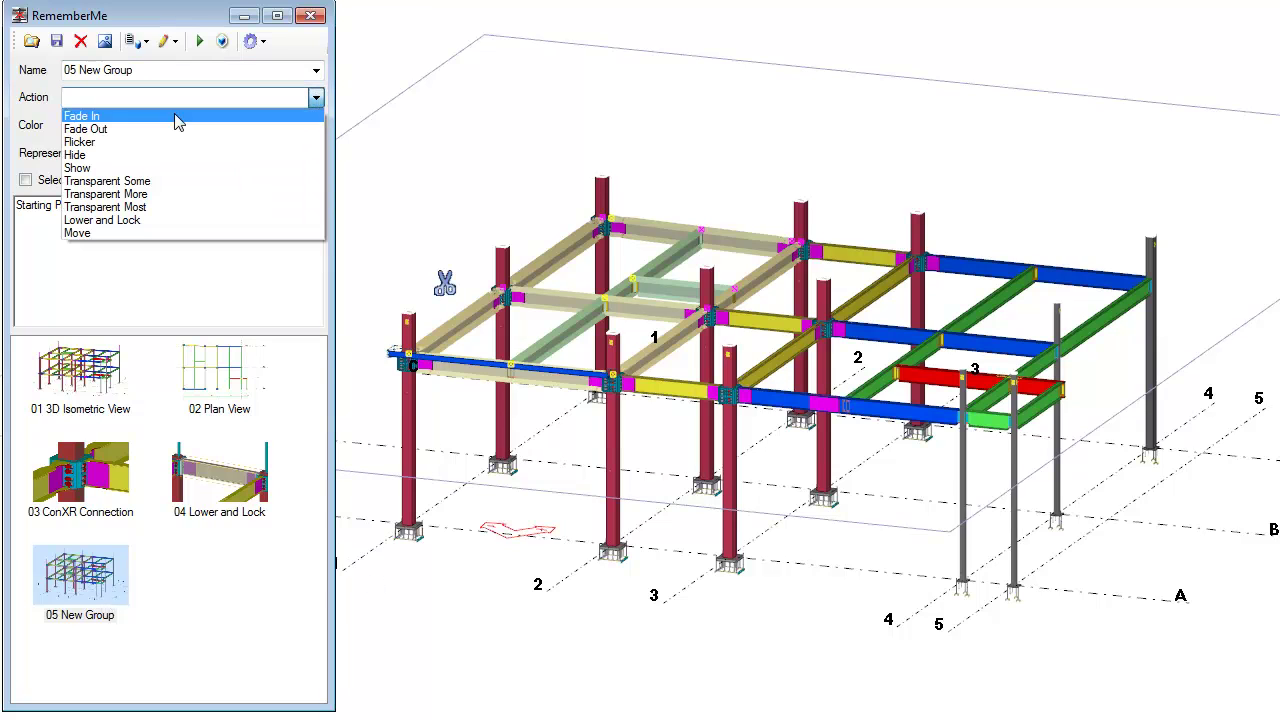
left_click(124, 118)
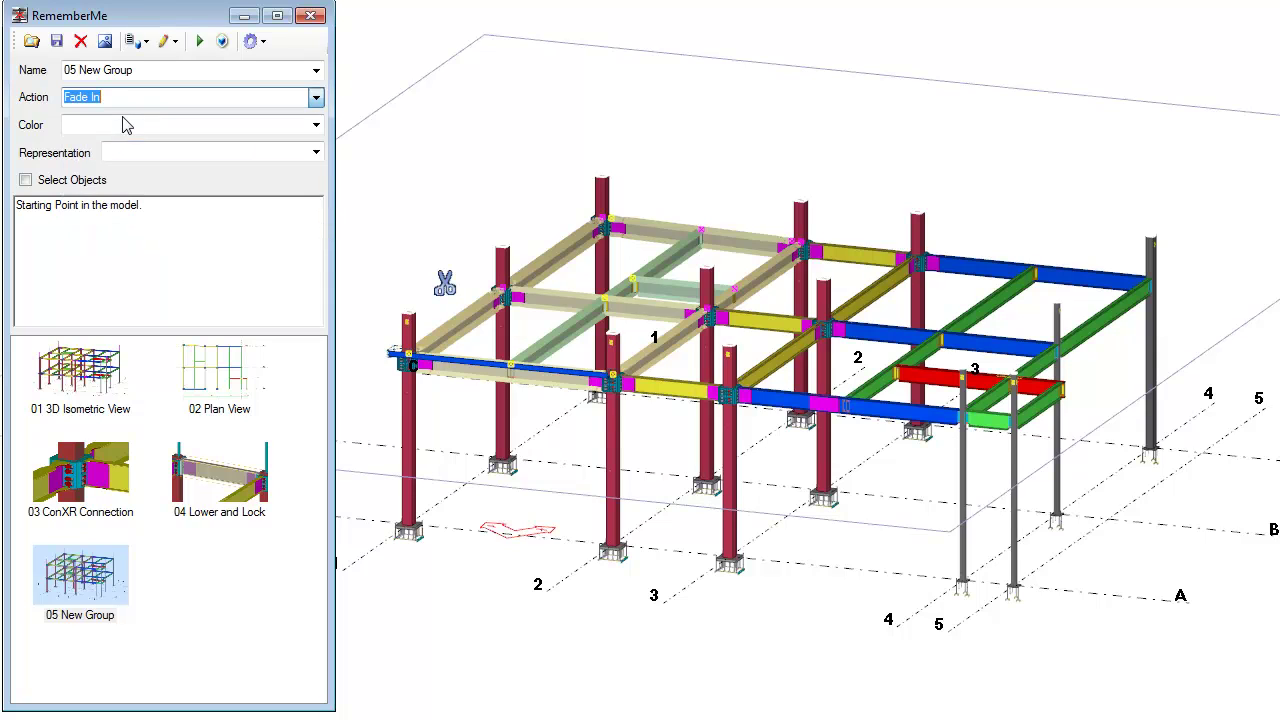
left_click(316, 125)
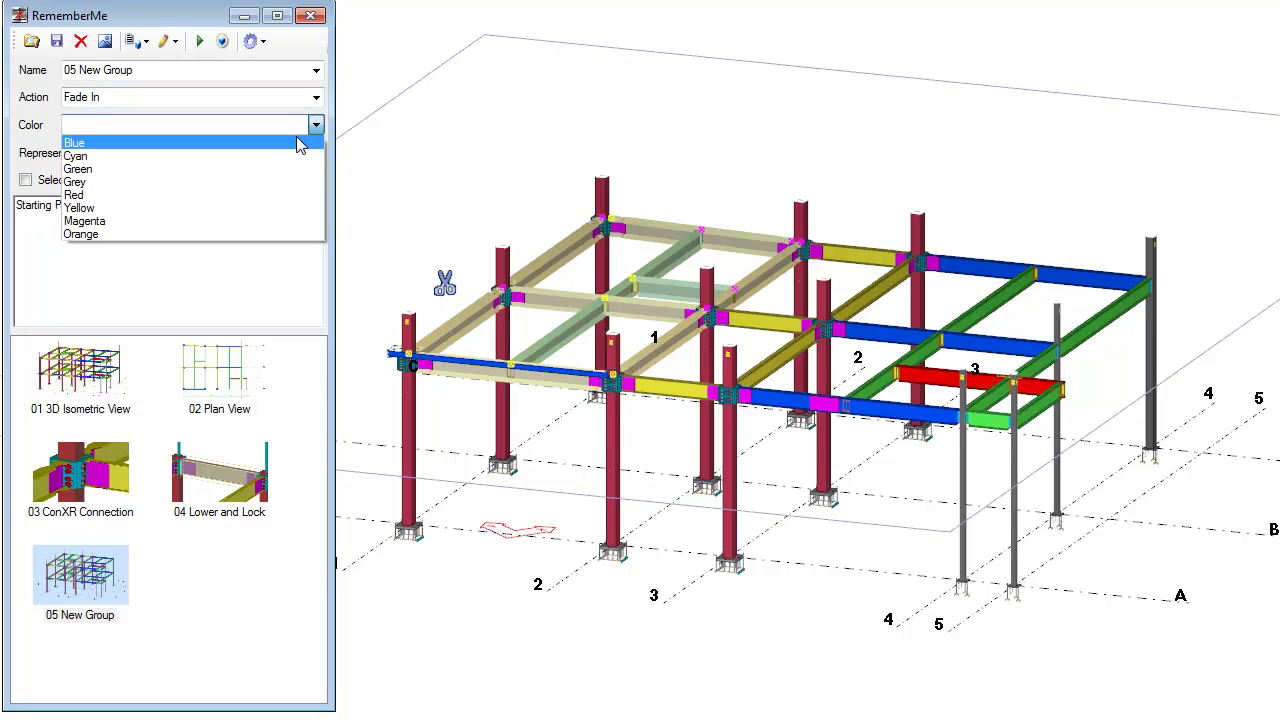
left_click(232, 156)
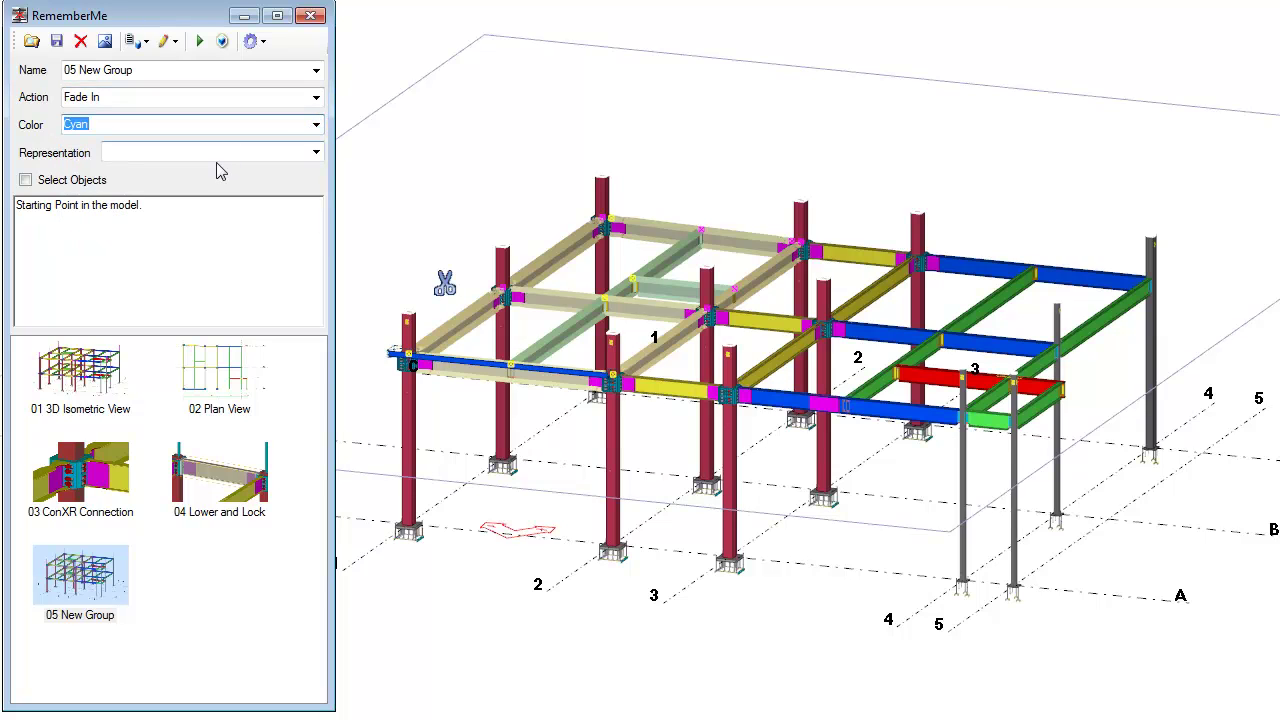
left_click(316, 153)
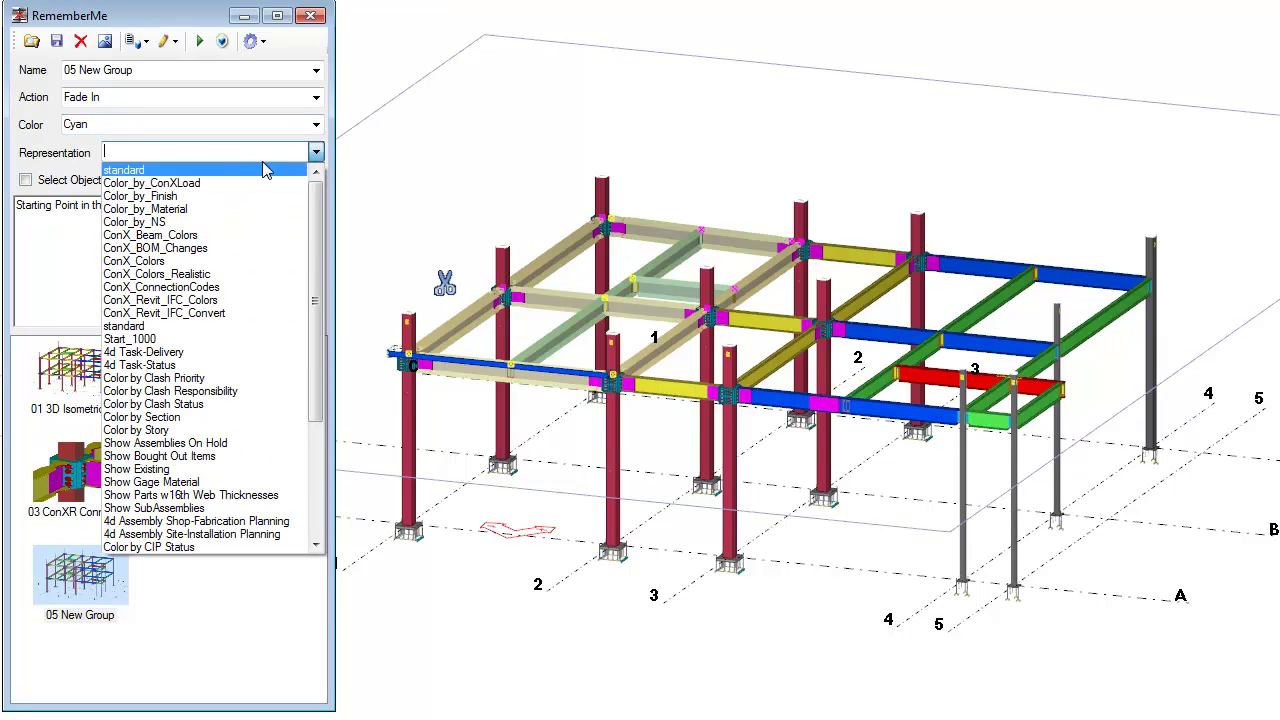
left_click(316, 153)
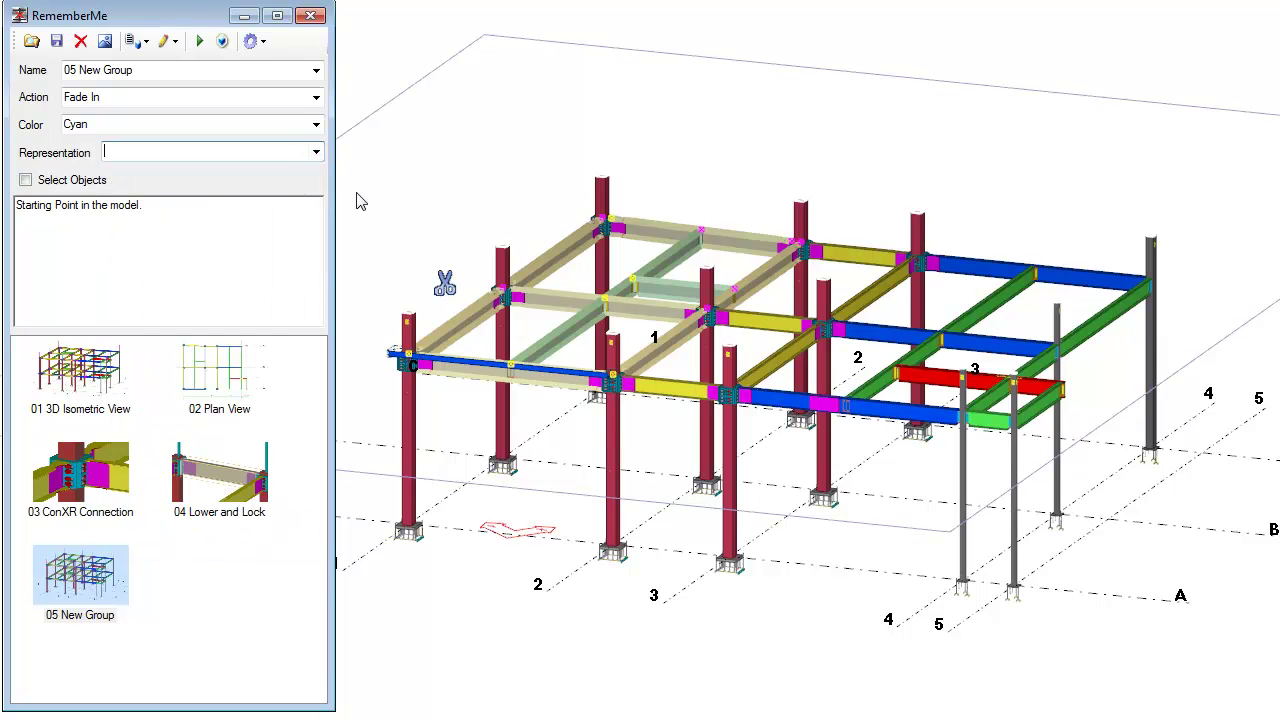
left_click(25, 180)
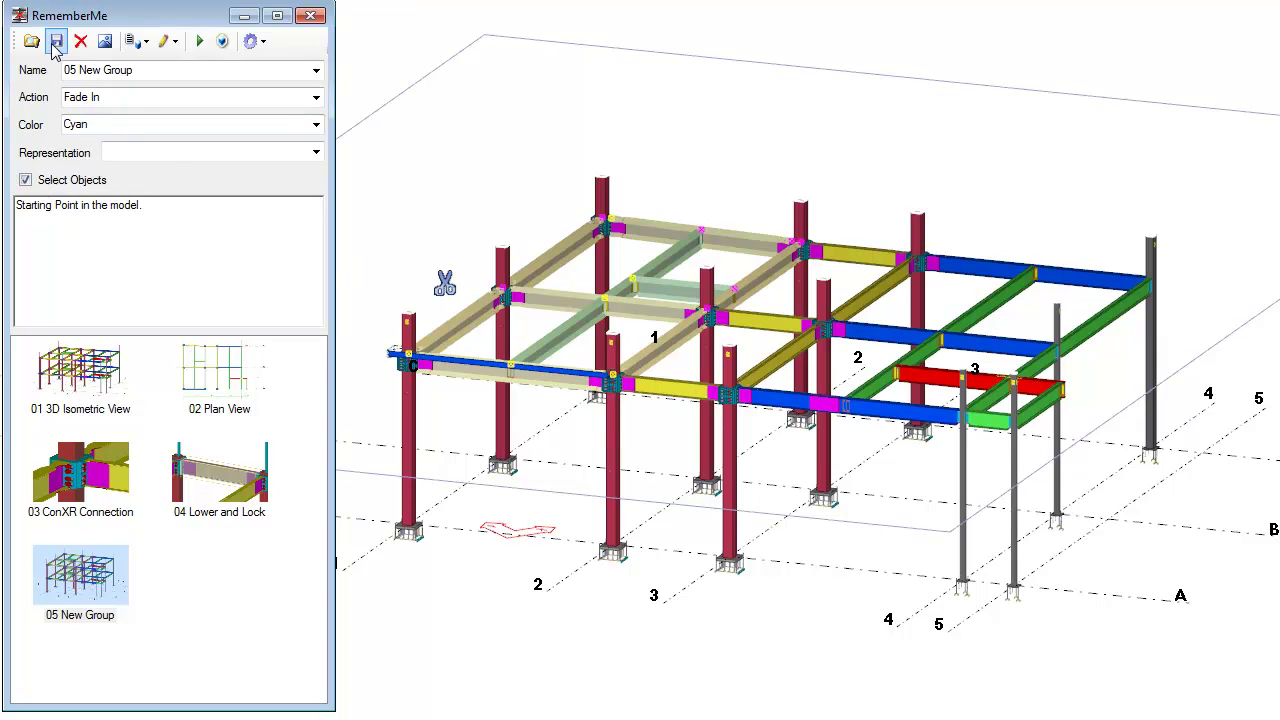
Deselect, recall 01 3D Isometric View, then recall 05 New Group to show its beams faded in cyan.
left_click(421, 192)
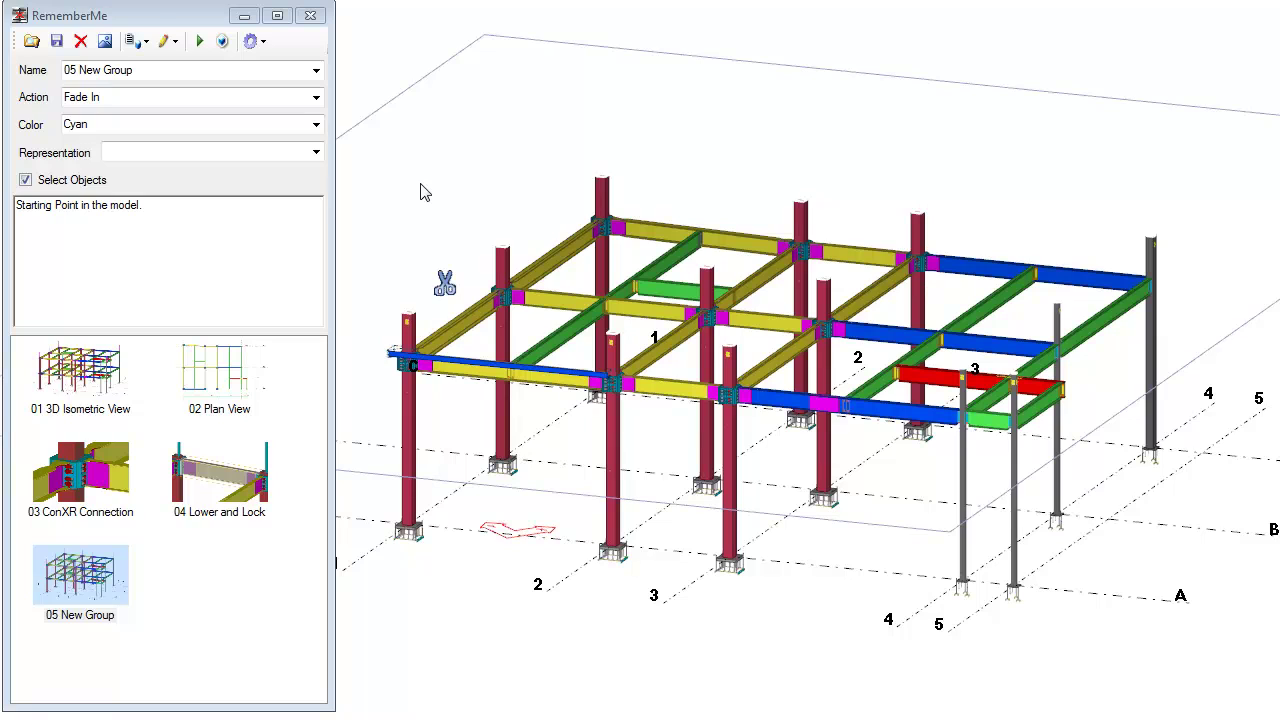
left_click(105, 377)
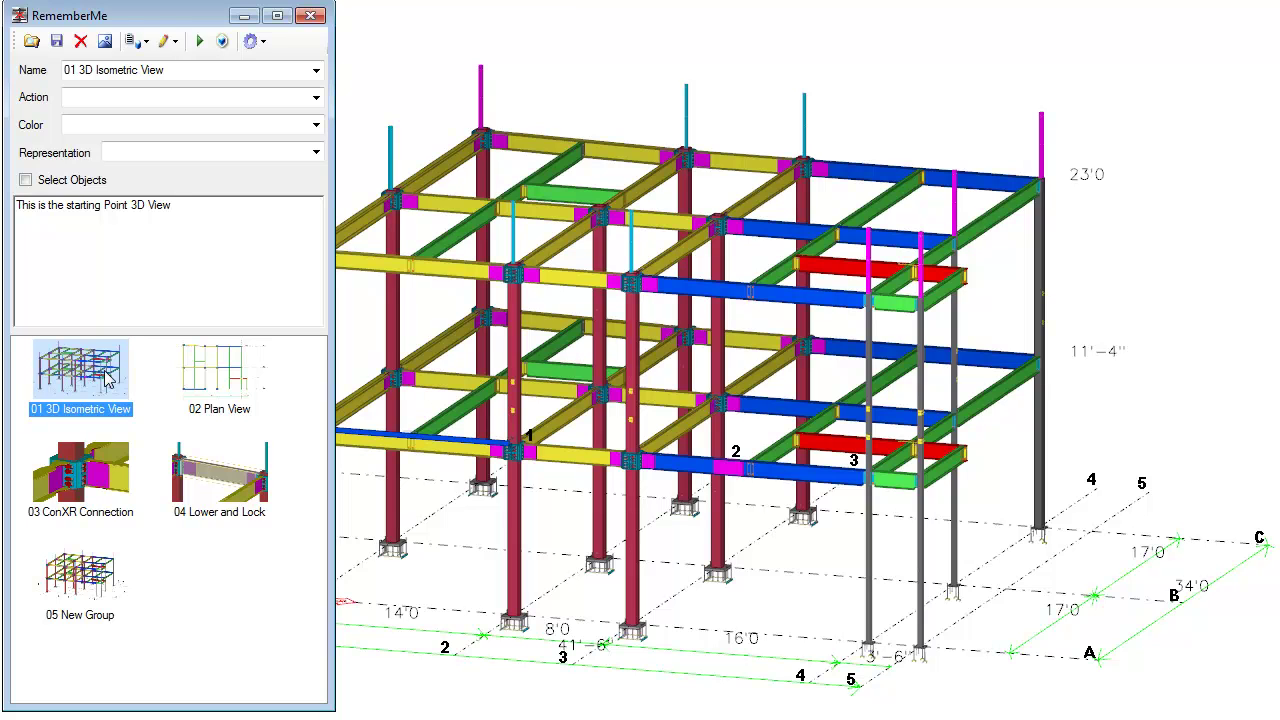
left_click(87, 578)
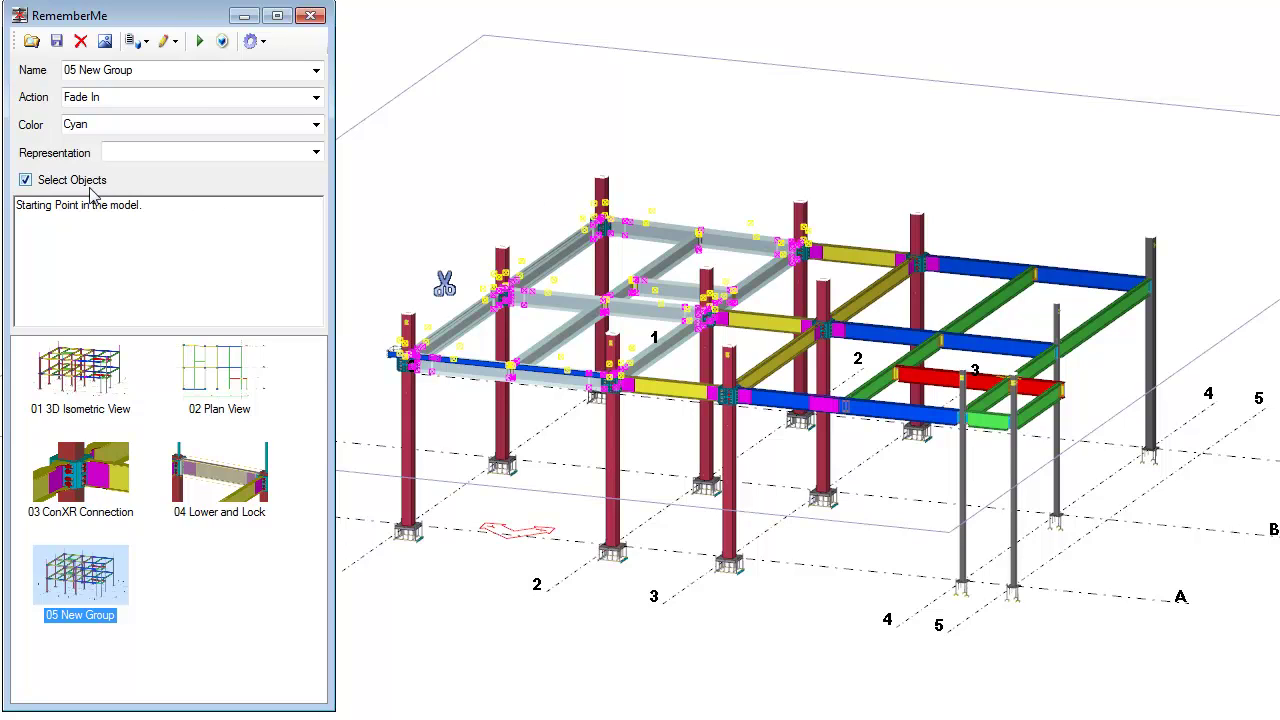
left_click(449, 207)
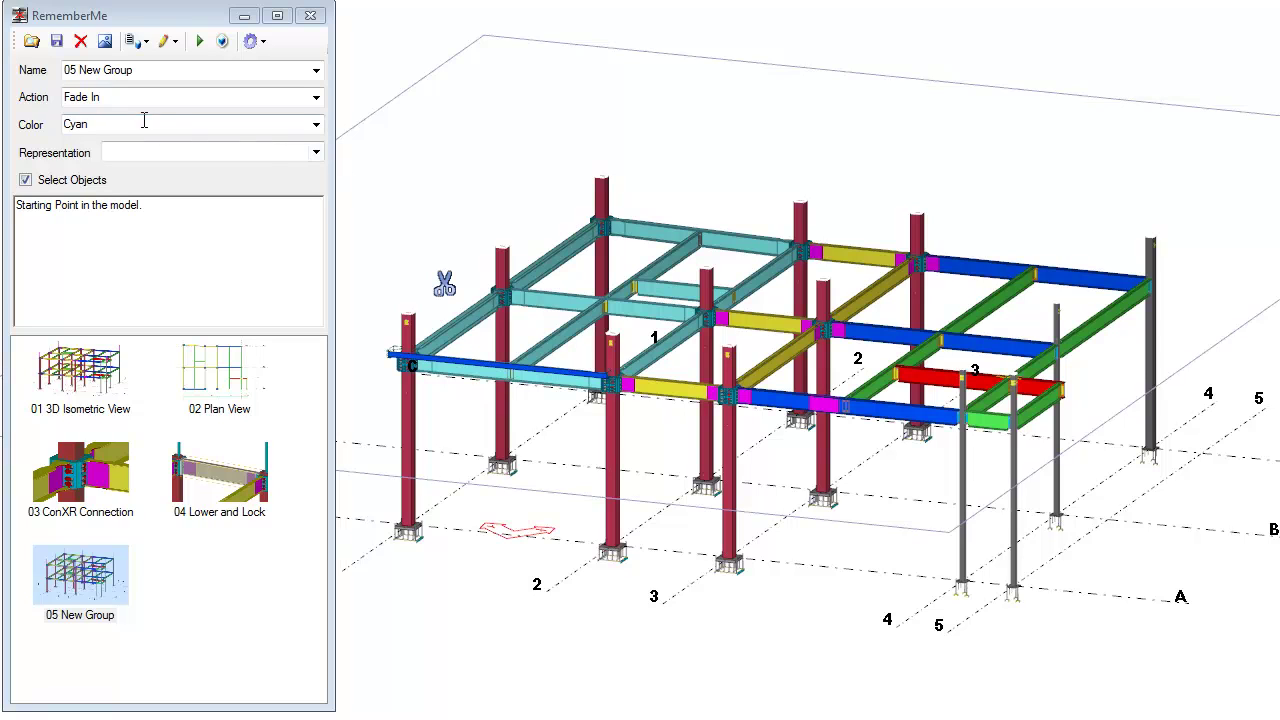
Keep Fade In as the action and show the Draw Labels options: Note, Mark, Delete Marks.
left_click(316, 97)
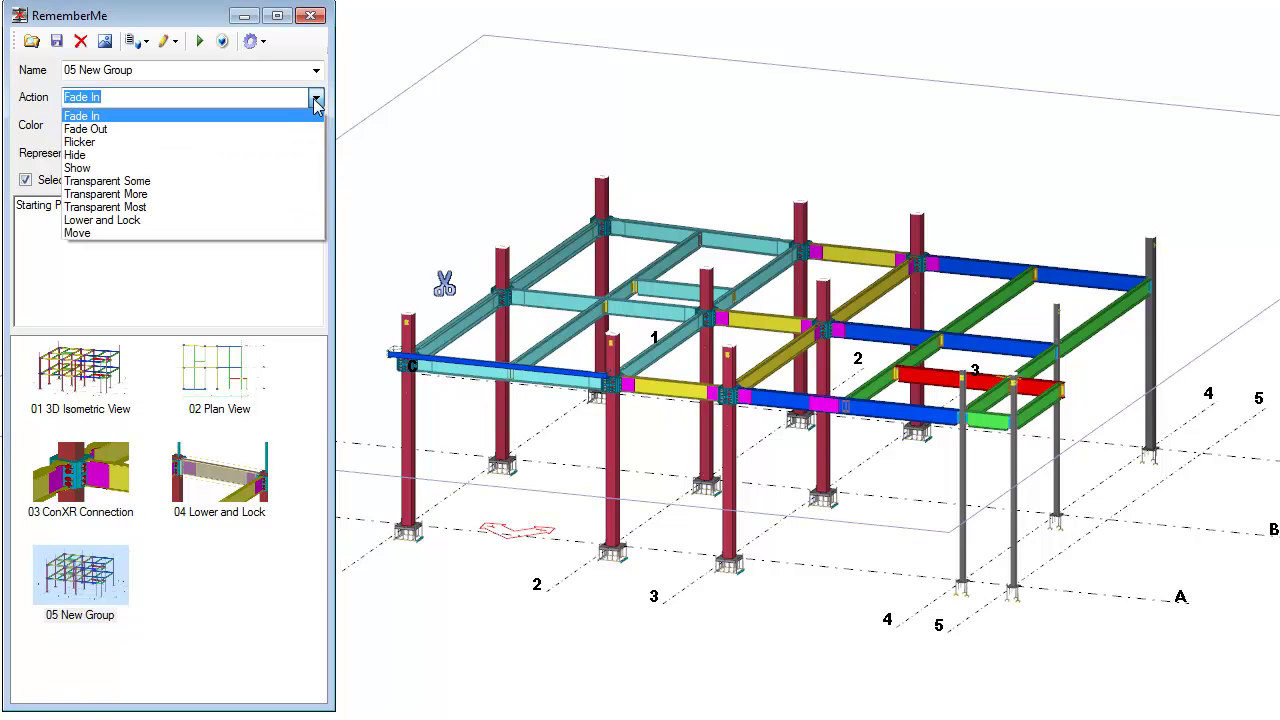
left_click(316, 100)
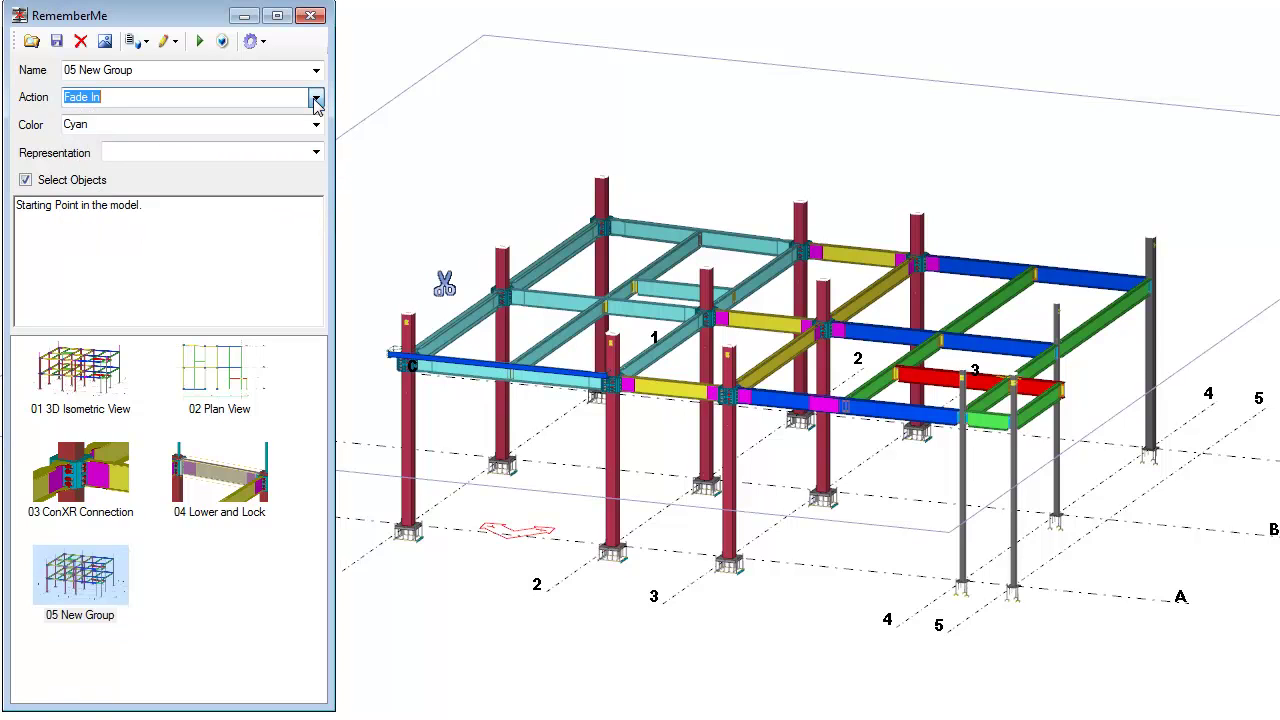
left_click(146, 42)
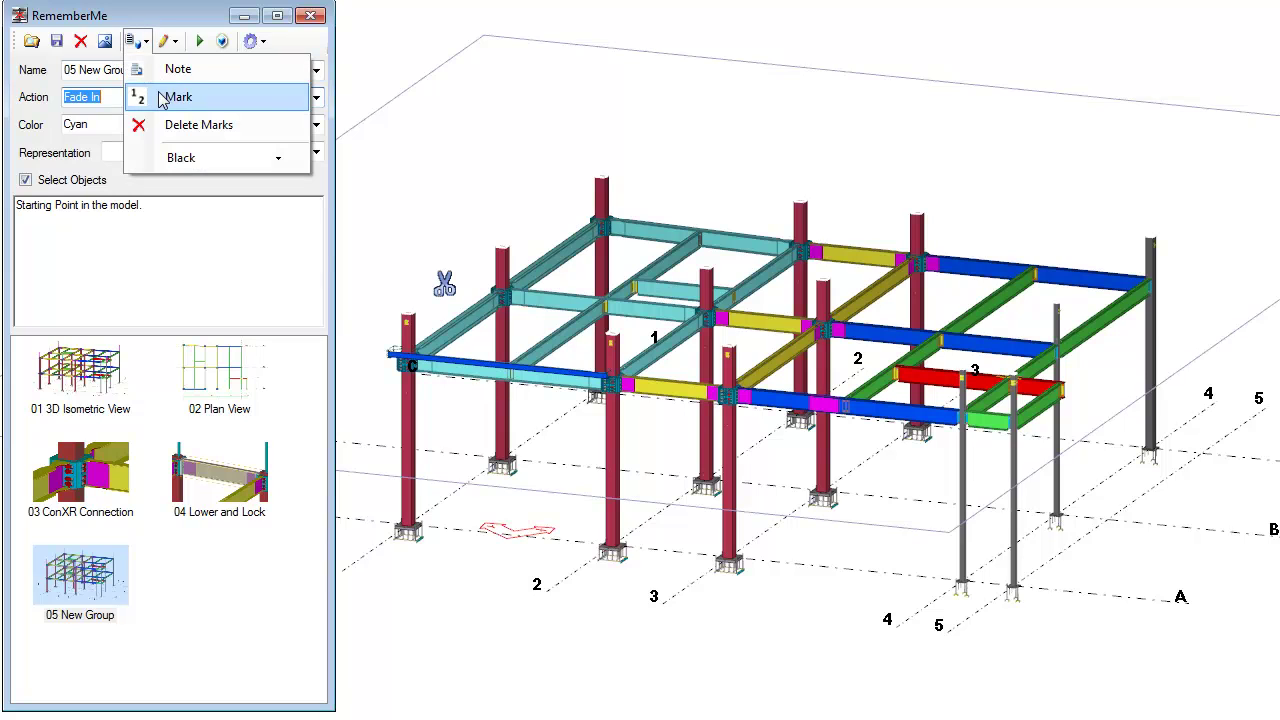